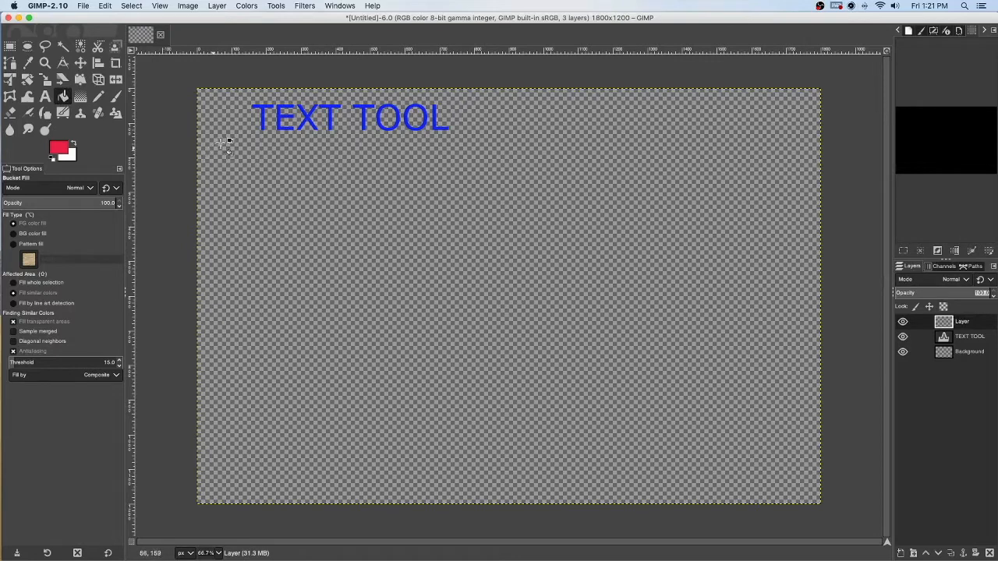
Step: Fill the new layer with the red foreground color, then move it beneath the other layers and back to the top
{"action": "left_click", "coordinate": [222, 150]}
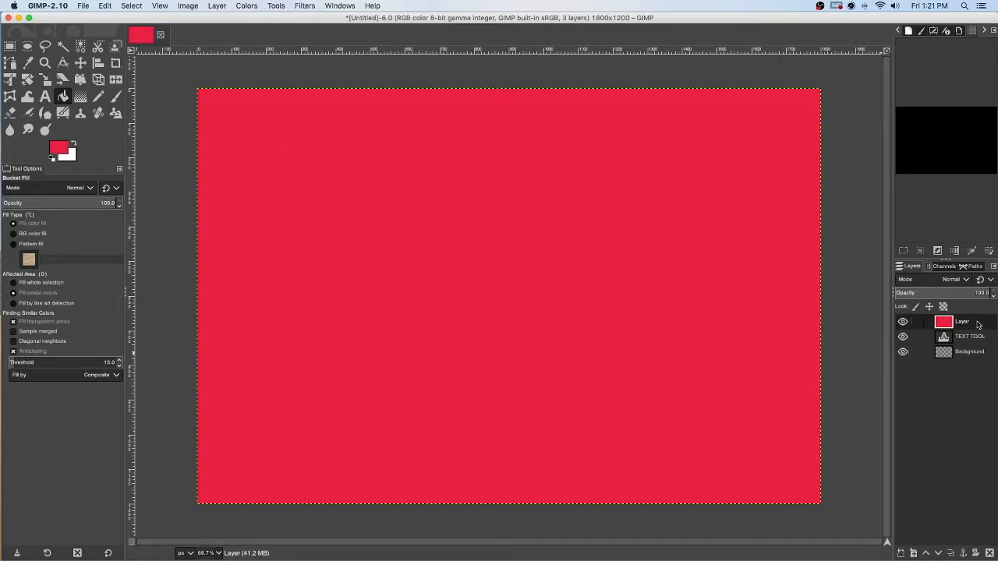
{"action": "left_click_drag", "start_coordinate": [978, 324], "coordinate": [980, 355]}
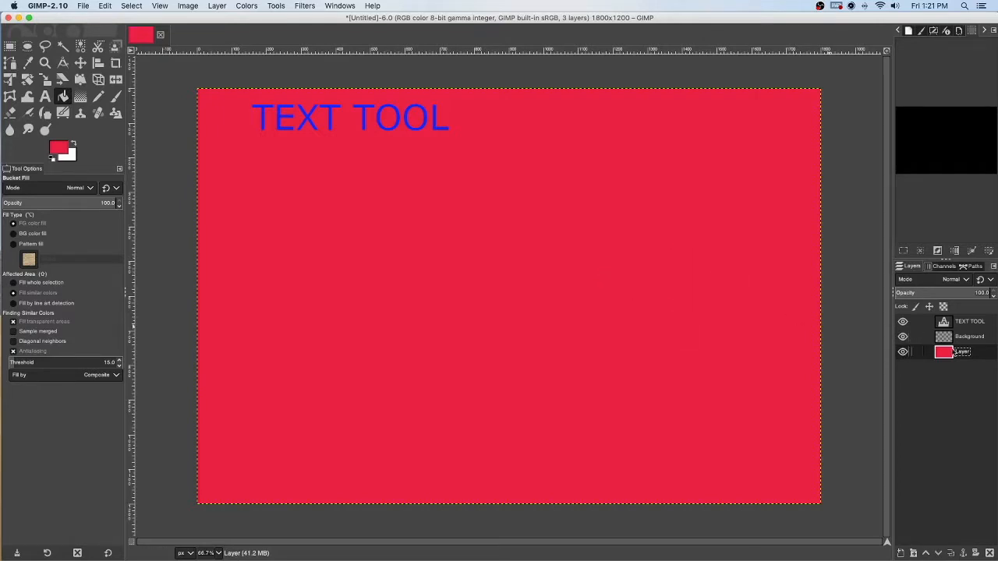
{"action": "left_click_drag", "start_coordinate": [982, 356], "coordinate": [981, 319]}
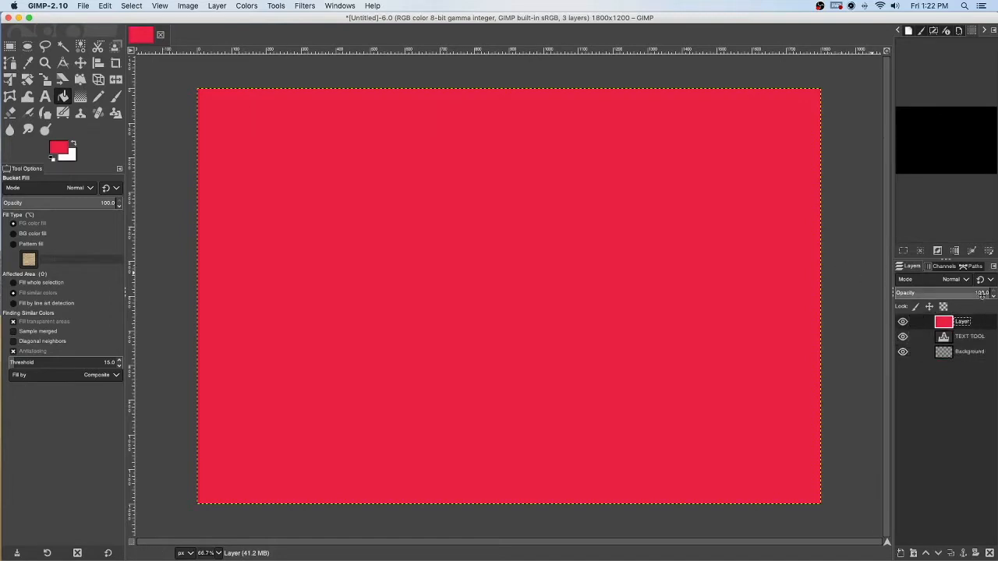
Step: Set the red layer's opacity to 65 in its layer attributes
{"action": "double_click", "coordinate": [944, 322]}
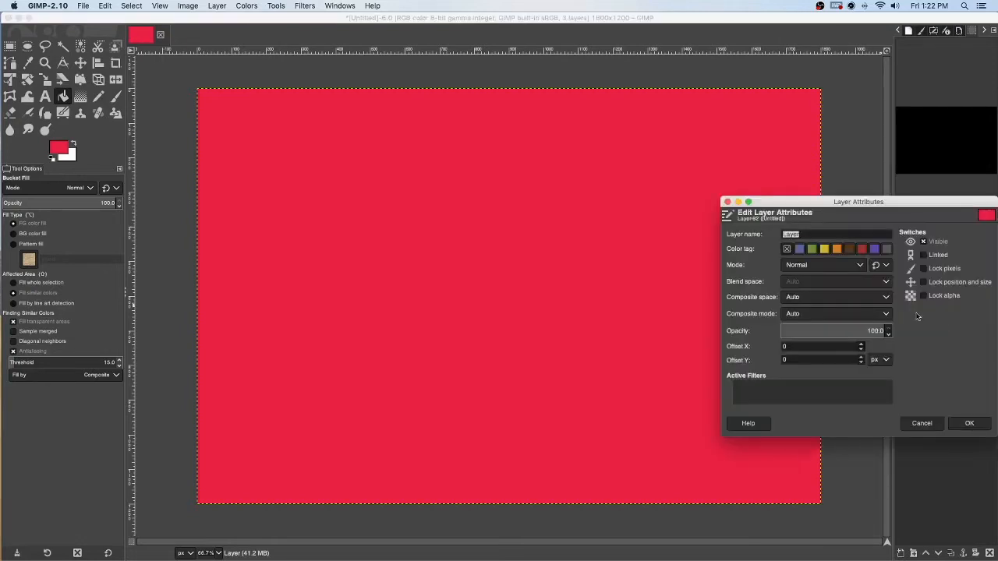
{"action": "double_click", "coordinate": [879, 330]}
{"action": "left_click", "coordinate": [888, 335]}
{"action": "left_click", "coordinate": [887, 328]}
{"action": "key", "text": "BackSpace"}
{"action": "left_click", "coordinate": [887, 333]}
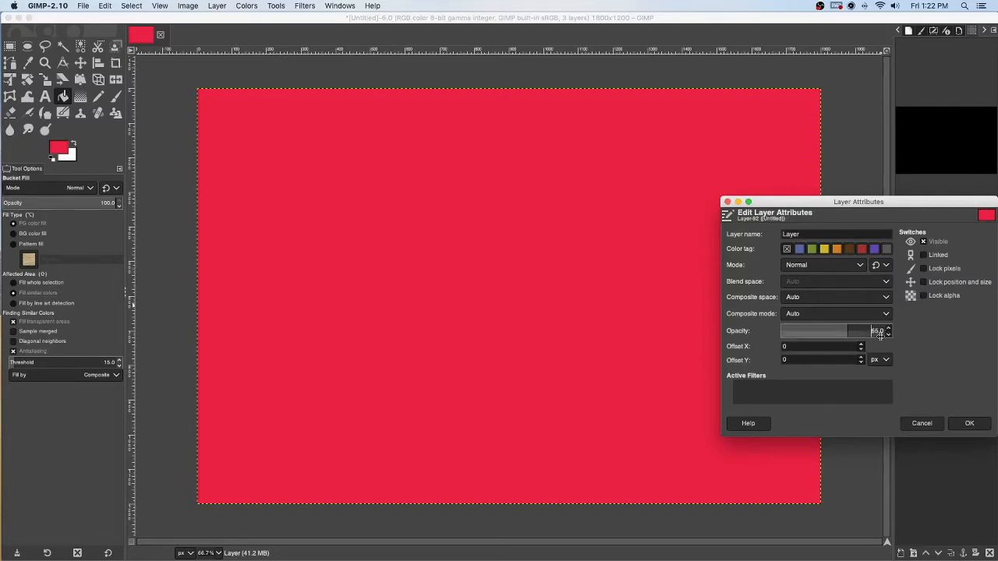
{"action": "left_click", "coordinate": [975, 427]}
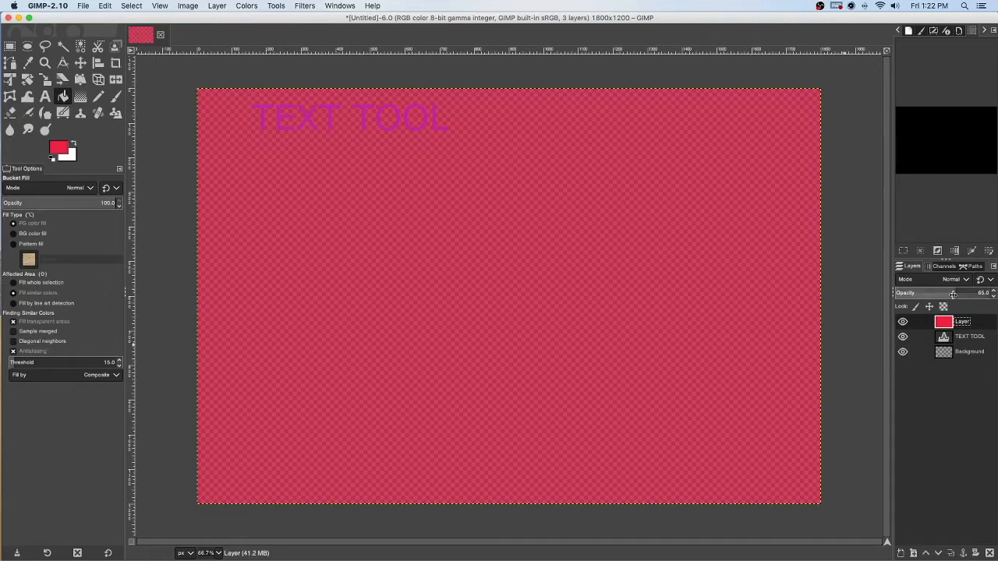
Step: Set the red layer's opacity to 100 and move the layer to the bottom of the stack
{"action": "left_click_drag", "start_coordinate": [953, 294], "coordinate": [976, 294]}
{"action": "left_click_drag", "start_coordinate": [4, 294], "coordinate": [346, 278]}
{"action": "left_click_drag", "start_coordinate": [974, 323], "coordinate": [971, 366]}
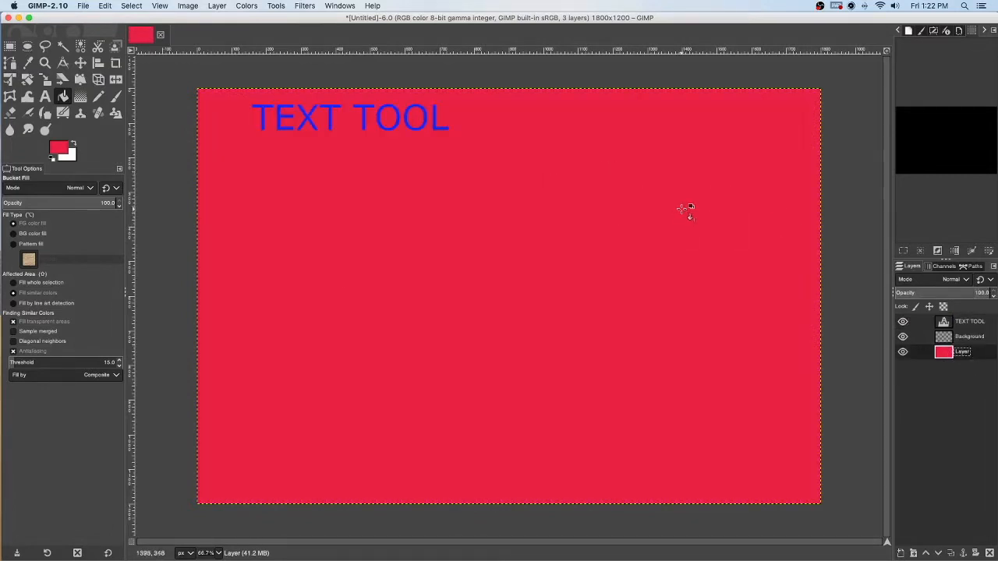
Step: Create a new transparent 1800 × 1200 px layer above the red layer and rename it "rectangle"
{"action": "key", "text": "r"}
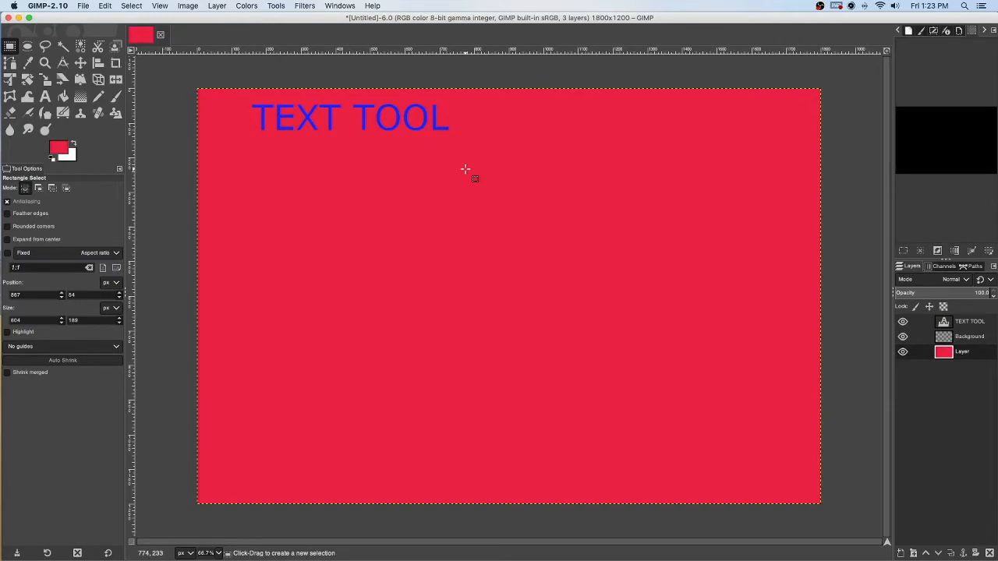
{"action": "left_click", "coordinate": [217, 6]}
{"action": "left_click", "coordinate": [215, 17]}
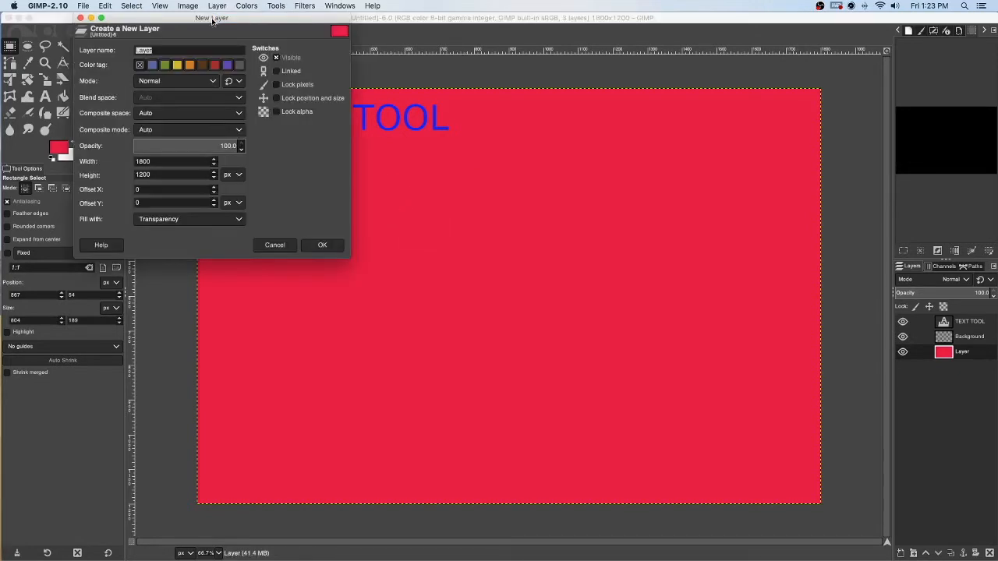
{"action": "left_click", "coordinate": [321, 245]}
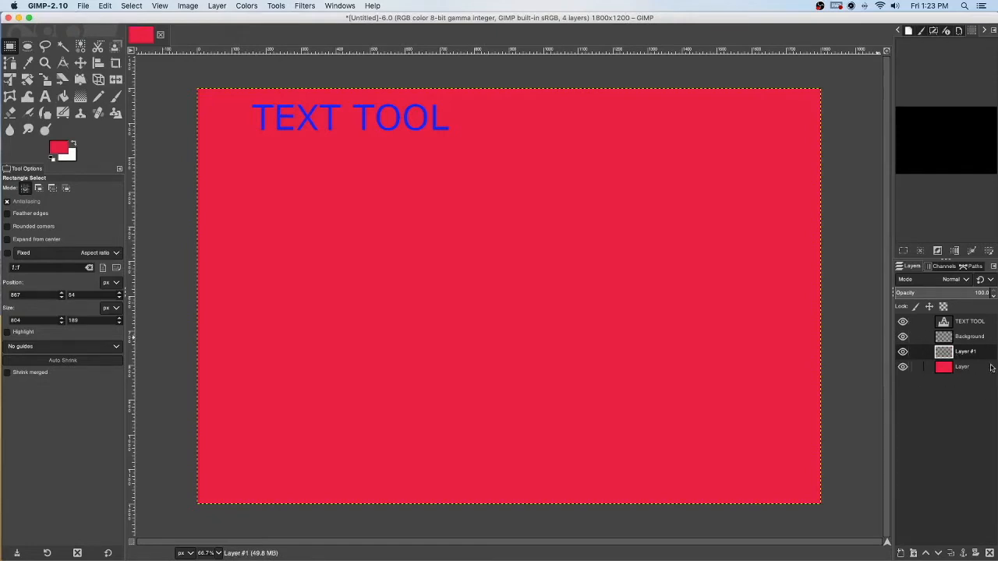
{"action": "double_click", "coordinate": [971, 351]}
{"action": "type", "text": "rectangle"}
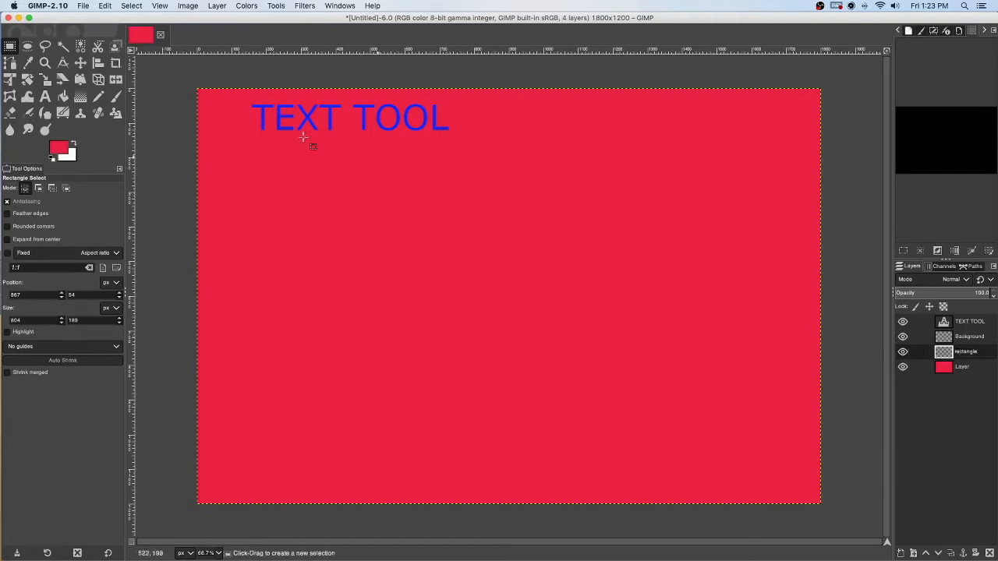
{"action": "key", "text": "Return"}
Step: Select a rectangle about 810 × 255 px beside the TEXT TOOL lettering and fill it with off-white f9f6f7
{"action": "left_click_drag", "start_coordinate": [507, 106], "coordinate": [788, 193]}
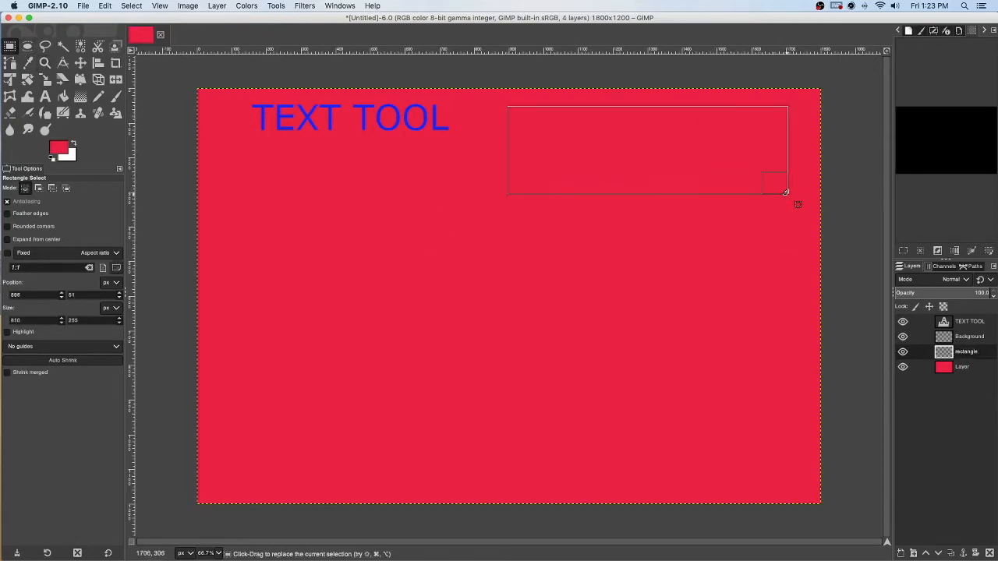
{"action": "left_click", "coordinate": [63, 96]}
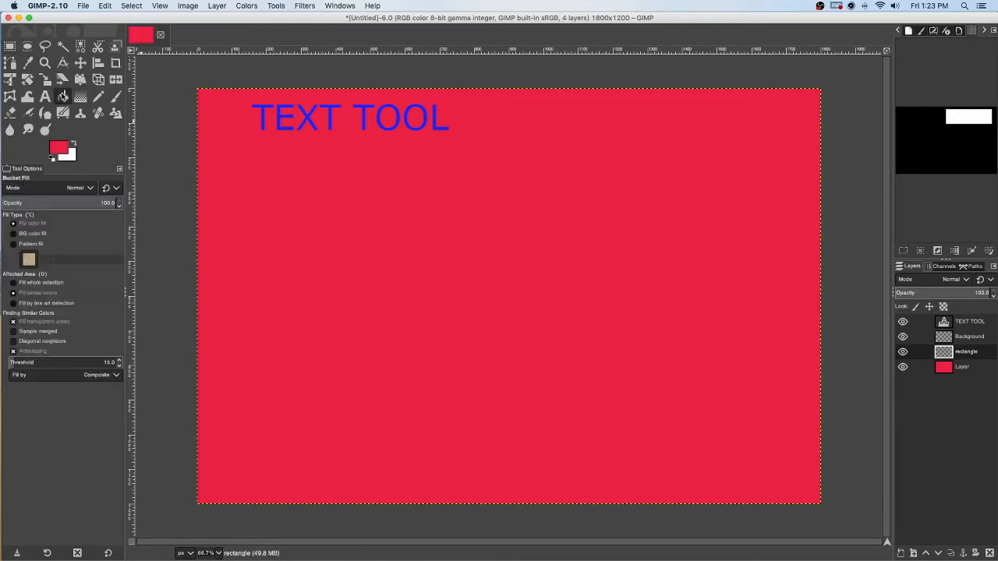
{"action": "left_click", "coordinate": [64, 146]}
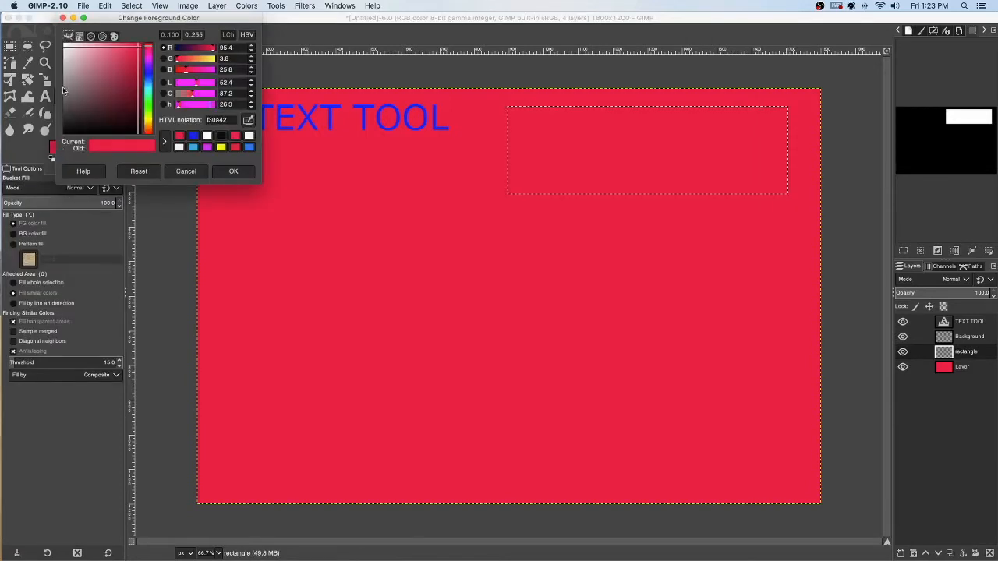
{"action": "left_click", "coordinate": [66, 47]}
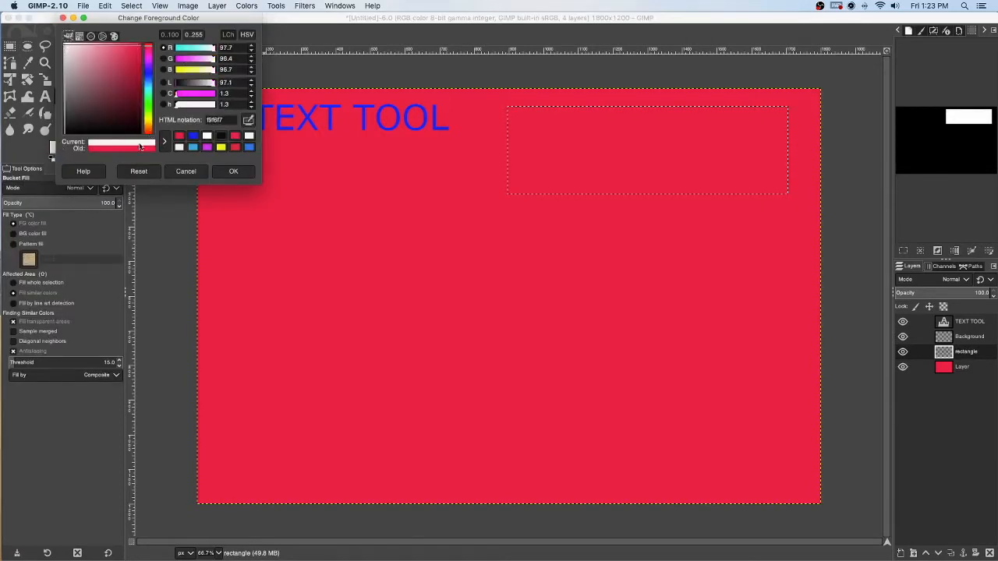
{"action": "left_click", "coordinate": [230, 175]}
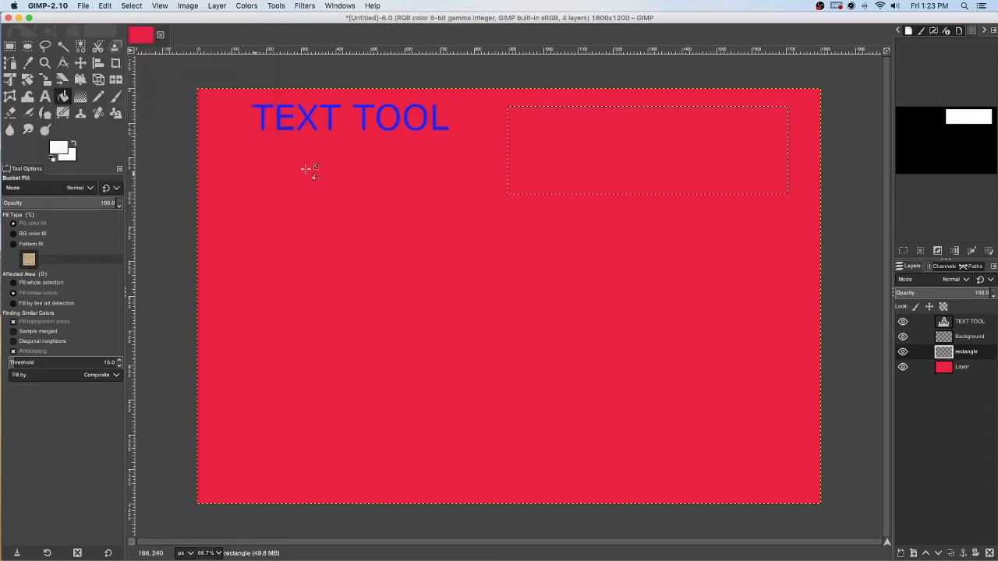
{"action": "left_click", "coordinate": [526, 122]}
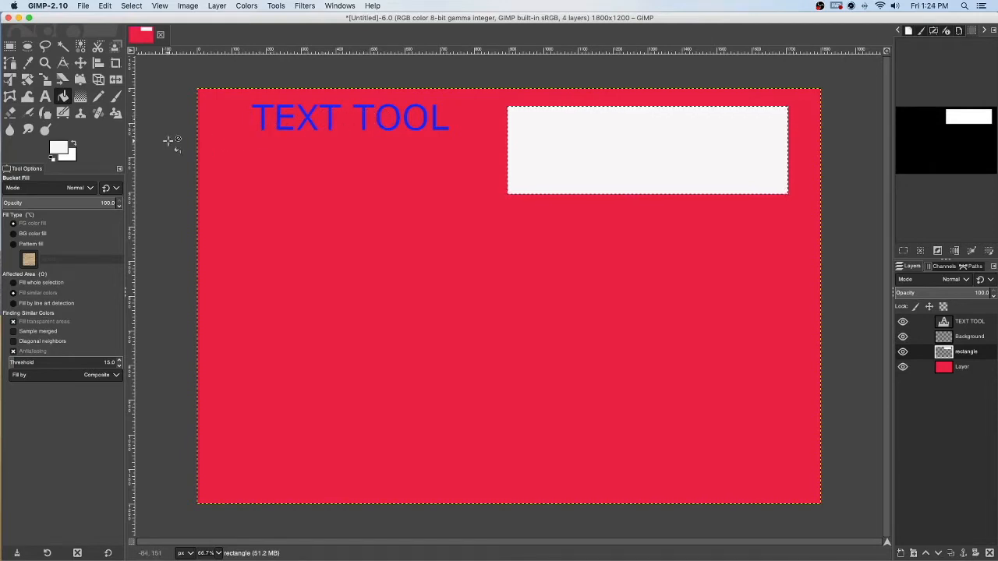
Step: Add a text box inside the white rectangle containing "NEW TEXT"
{"action": "left_click", "coordinate": [45, 96]}
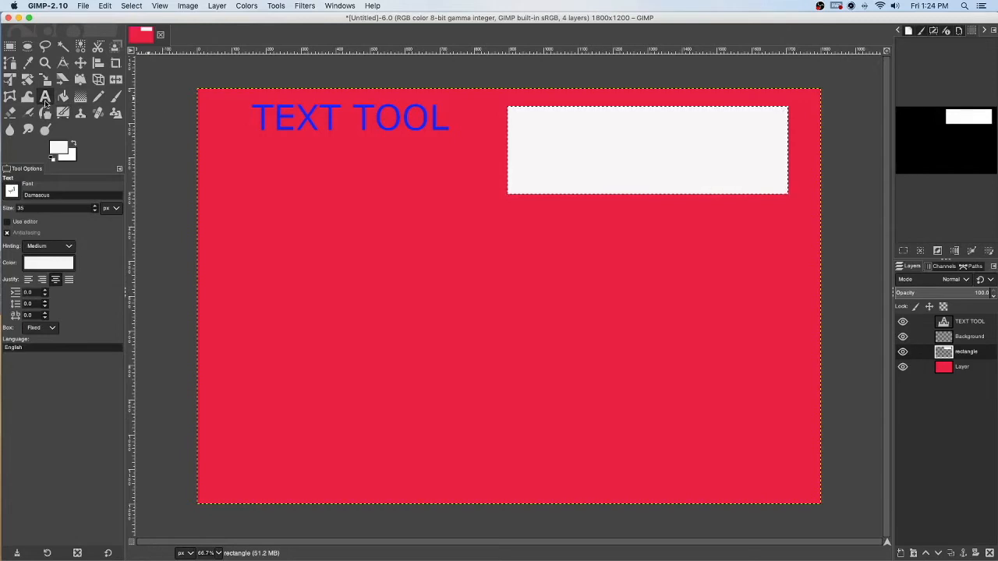
{"action": "left_click_drag", "start_coordinate": [520, 115], "coordinate": [769, 183]}
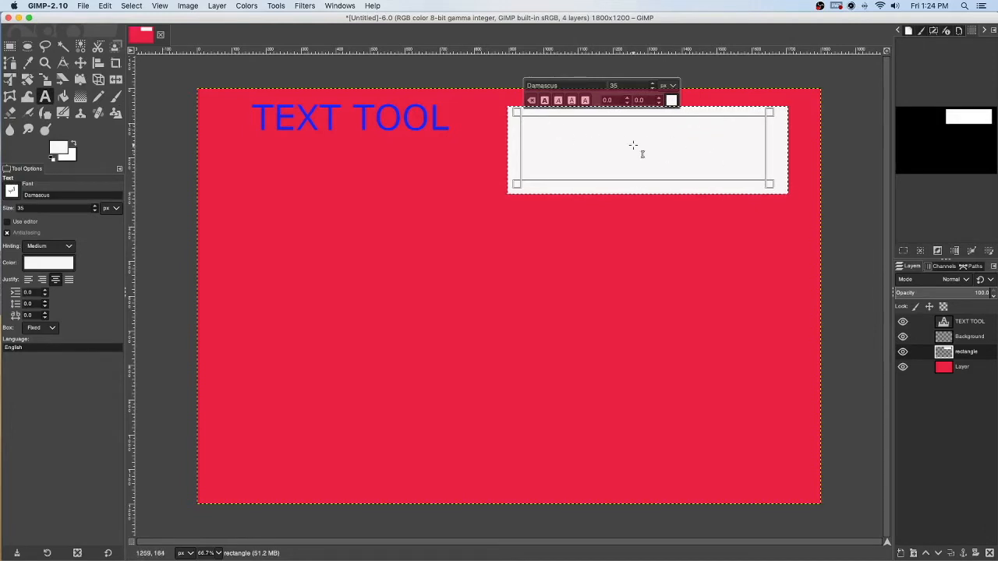
{"action": "type", "text": "NEW"}
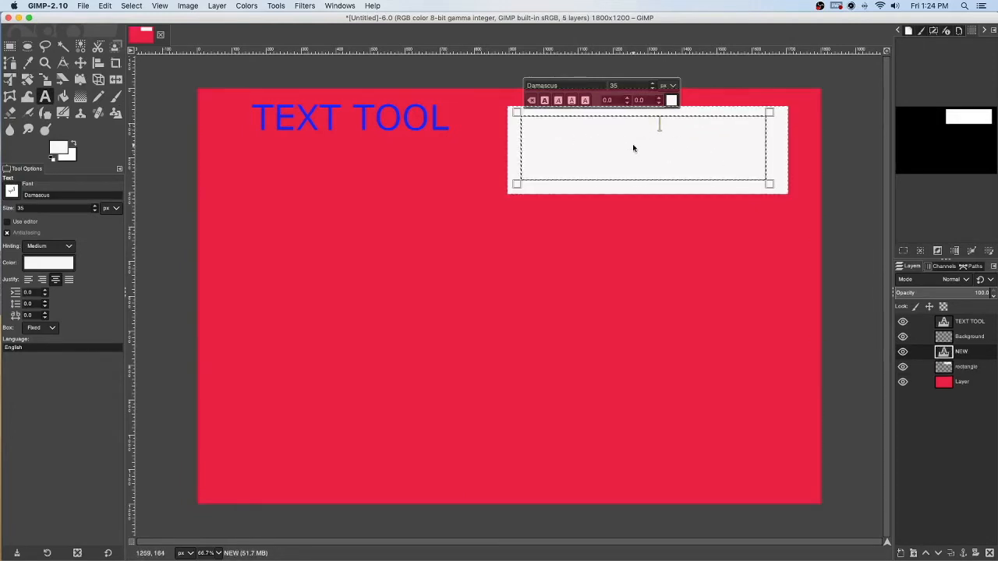
{"action": "type", "text": " TEXT"}
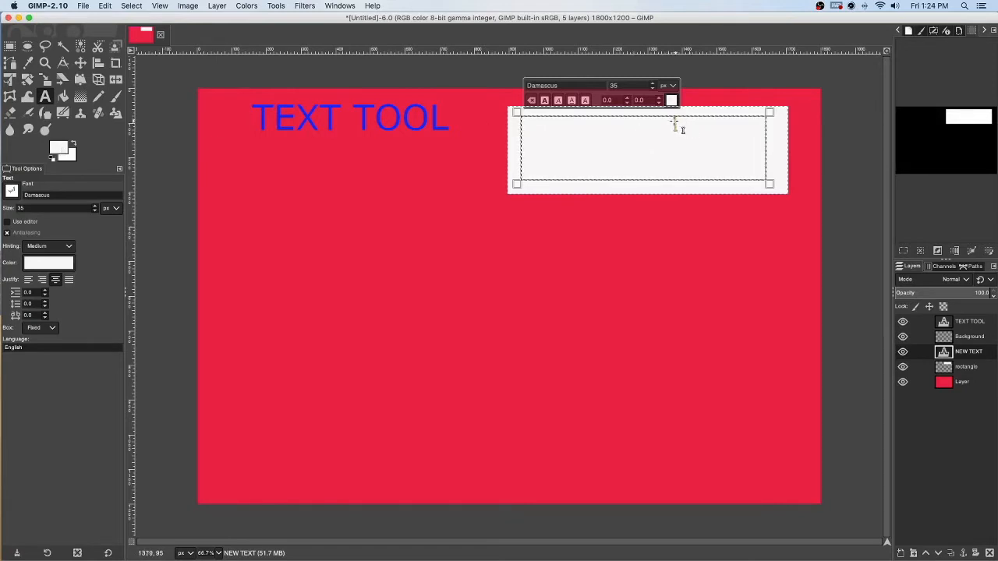
Step: Change the NEW TEXT lettering to red e21747 and its size to 75 px
{"action": "left_click_drag", "start_coordinate": [675, 123], "coordinate": [537, 125]}
{"action": "left_click", "coordinate": [671, 102]}
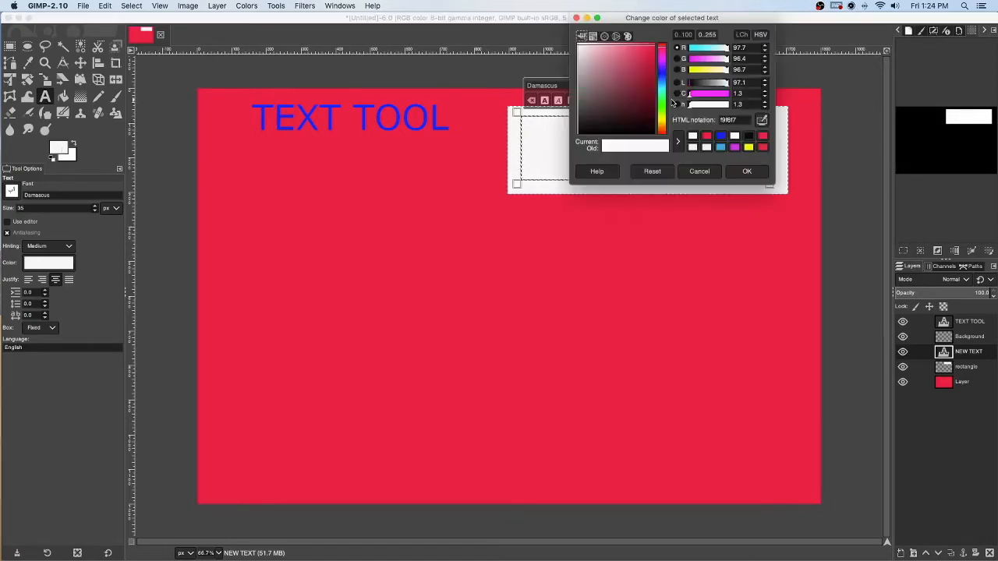
{"action": "left_click", "coordinate": [647, 56]}
{"action": "left_click_drag", "start_coordinate": [647, 55], "coordinate": [647, 52]}
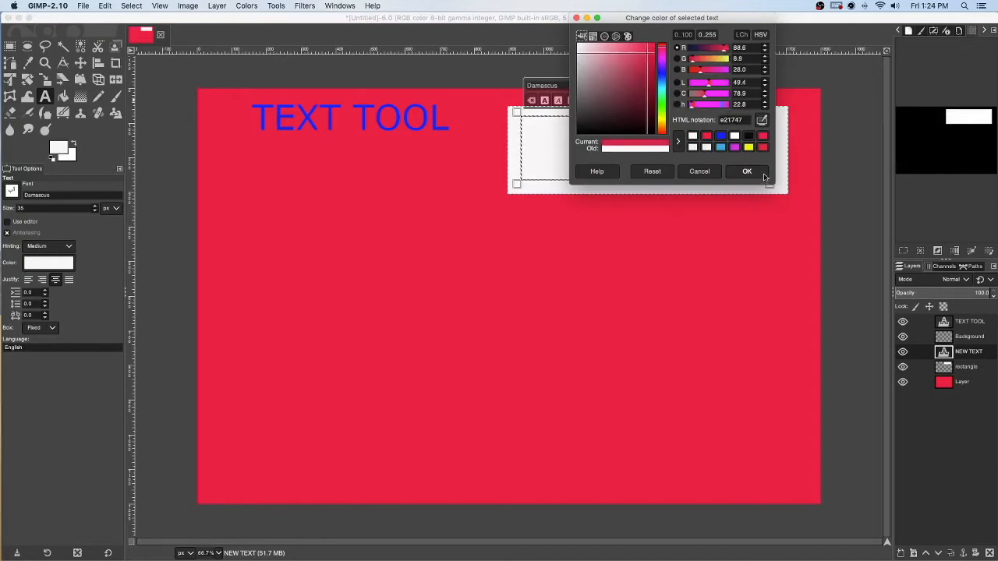
{"action": "left_click", "coordinate": [747, 172]}
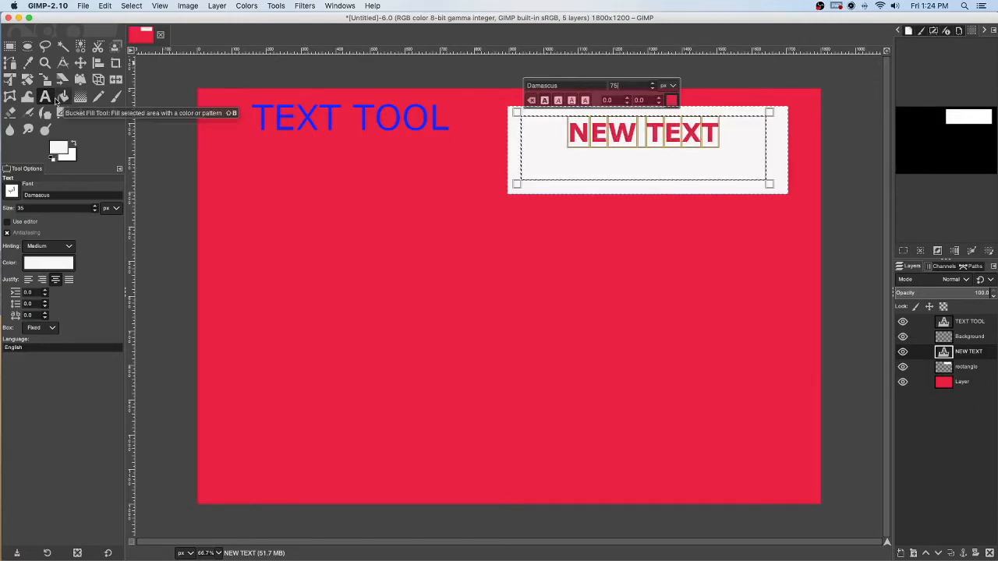
Step: Create a new transparent 1800 × 1200 px layer above the NEW TEXT layer
{"action": "left_click", "coordinate": [59, 99]}
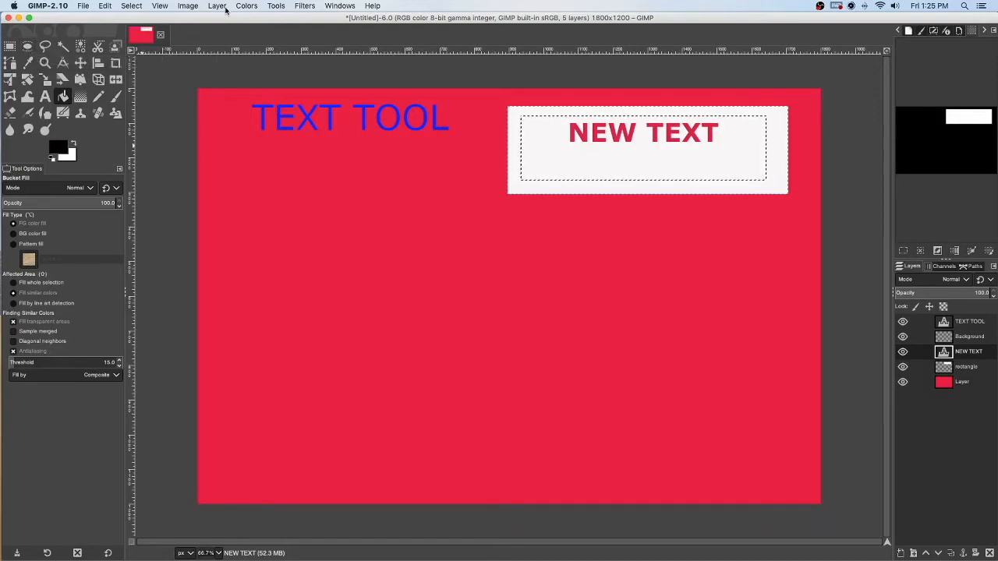
{"action": "left_click", "coordinate": [216, 7]}
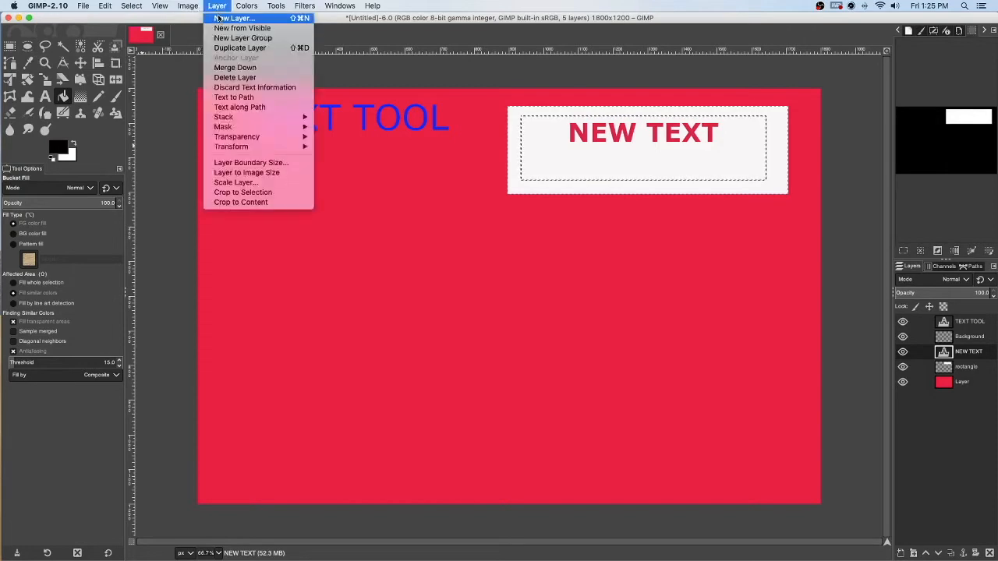
{"action": "left_click", "coordinate": [219, 17]}
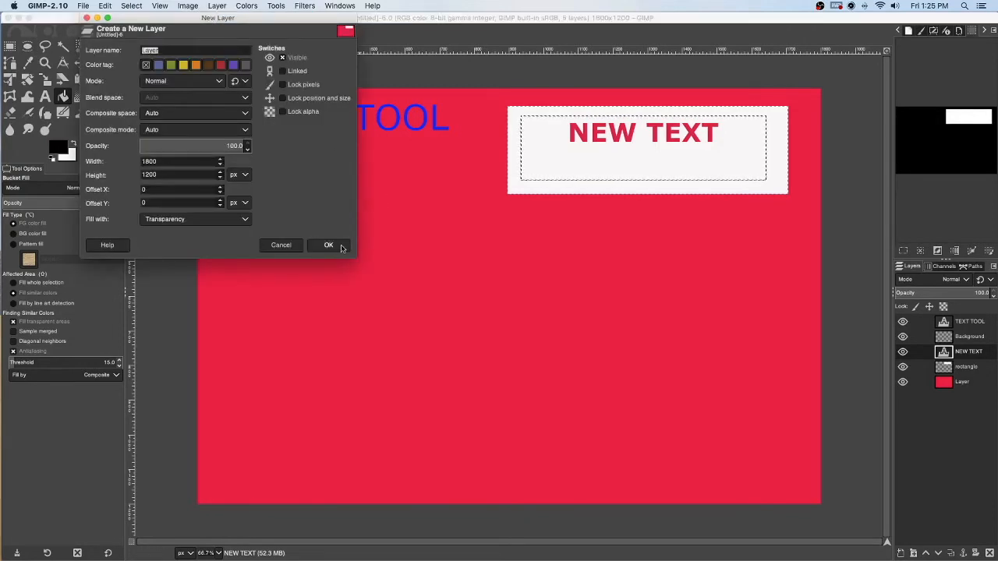
{"action": "left_click", "coordinate": [328, 245]}
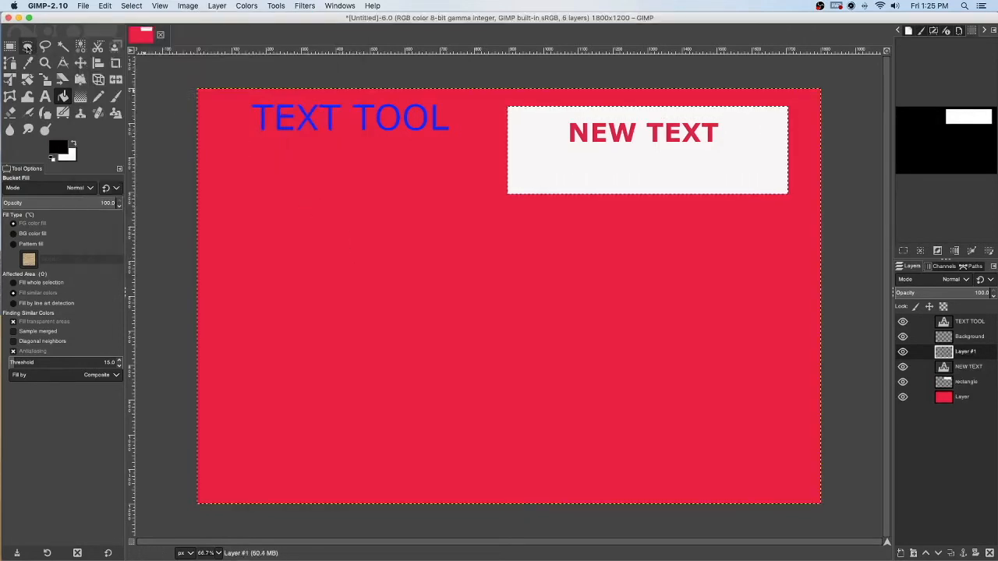
Step: Select an ellipse about 584 × 547 px below the TEXT TOOL lettering and fill it with black
{"action": "left_click", "coordinate": [27, 47]}
{"action": "left_click_drag", "start_coordinate": [225, 211], "coordinate": [428, 400]}
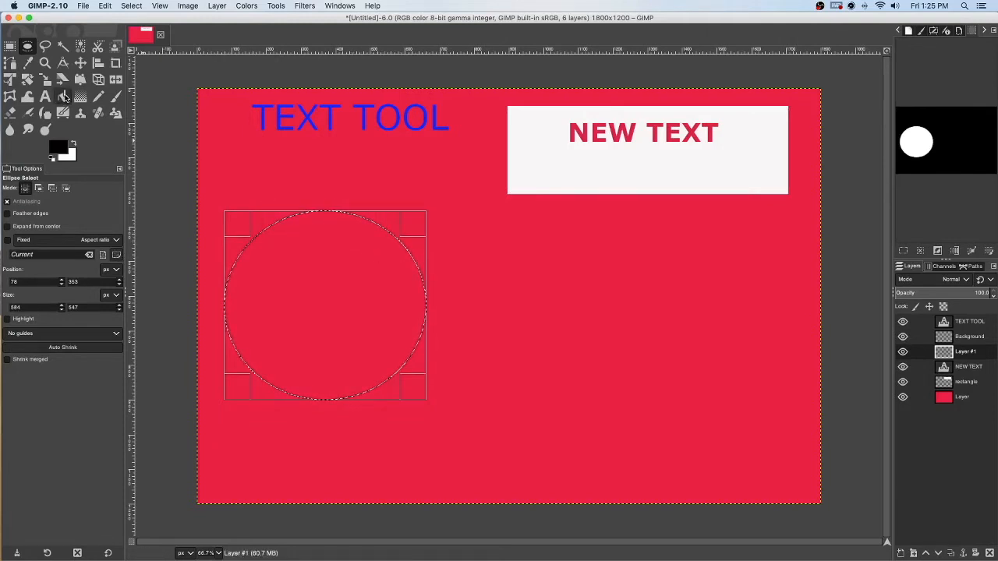
{"action": "left_click", "coordinate": [64, 97]}
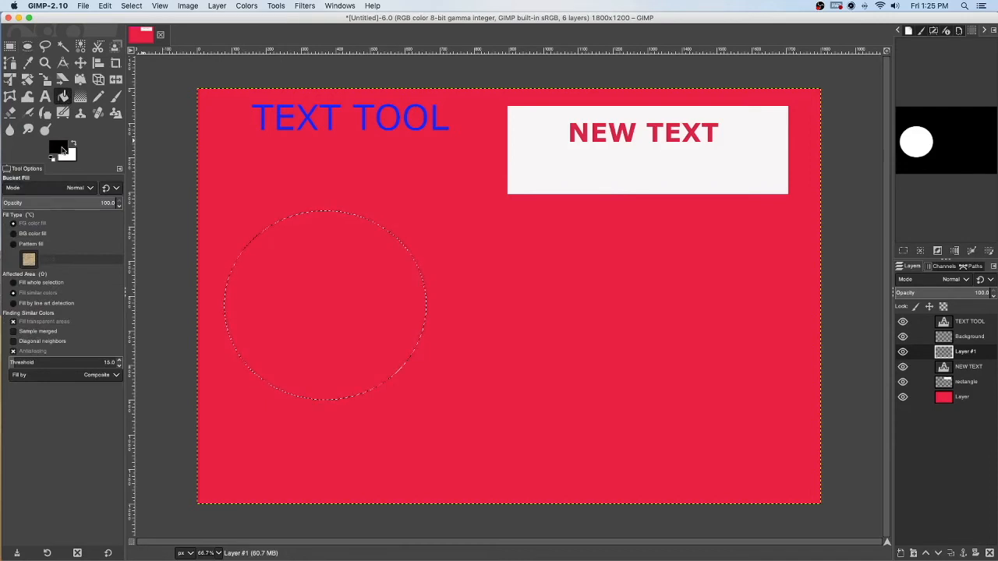
{"action": "left_click", "coordinate": [62, 149]}
{"action": "left_click", "coordinate": [190, 170]}
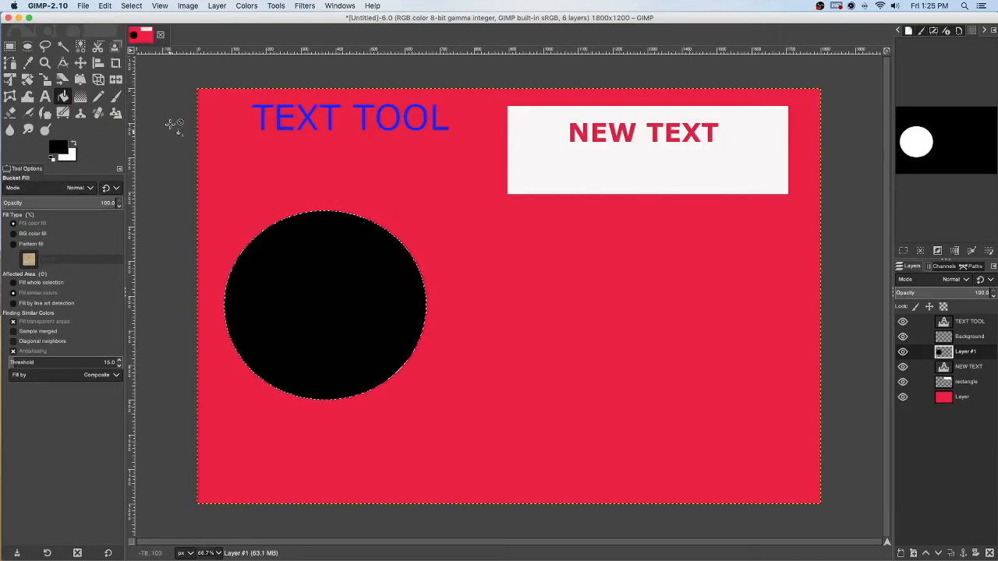
Step: Create a new 1800 × 1200 px layer filled with transparency above the black circle's layer
{"action": "left_click", "coordinate": [47, 100]}
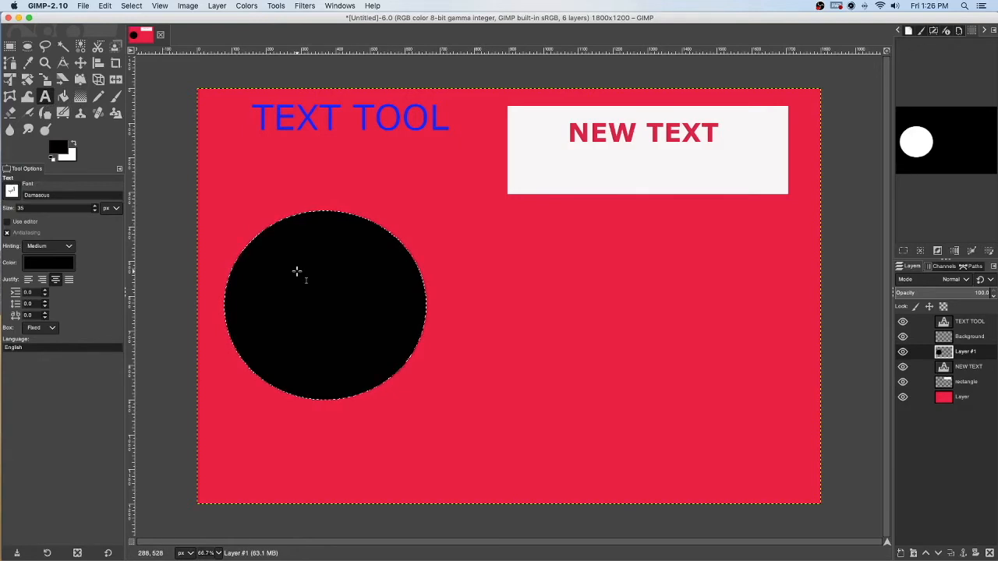
{"action": "left_click", "coordinate": [215, 7]}
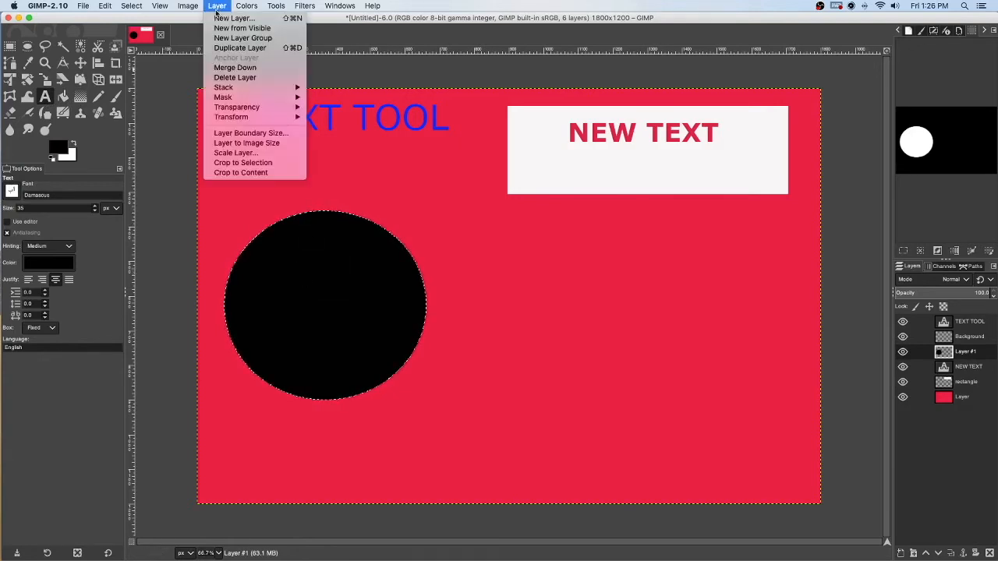
{"action": "left_click", "coordinate": [216, 17]}
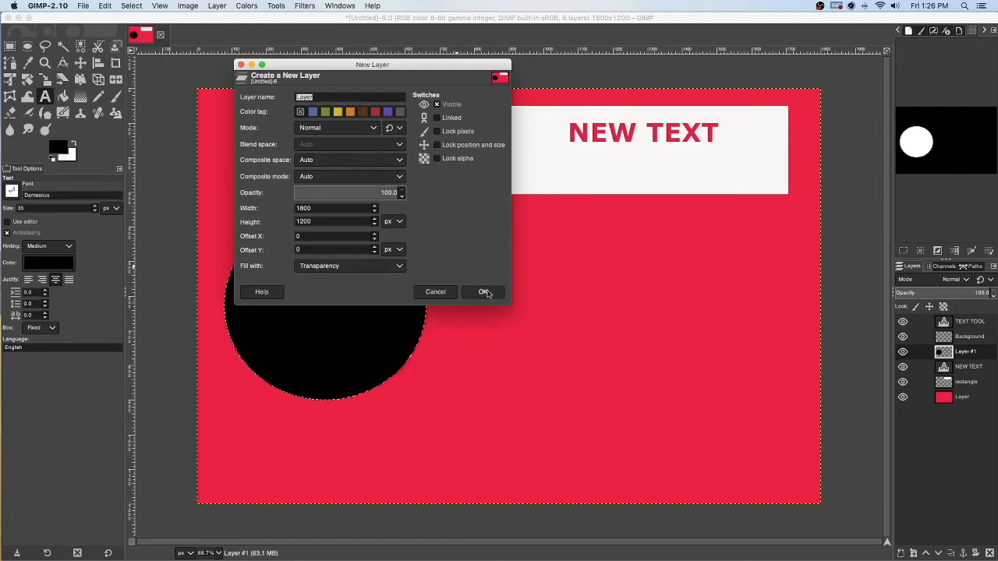
{"action": "left_click", "coordinate": [486, 296]}
{"action": "left_click", "coordinate": [399, 266]}
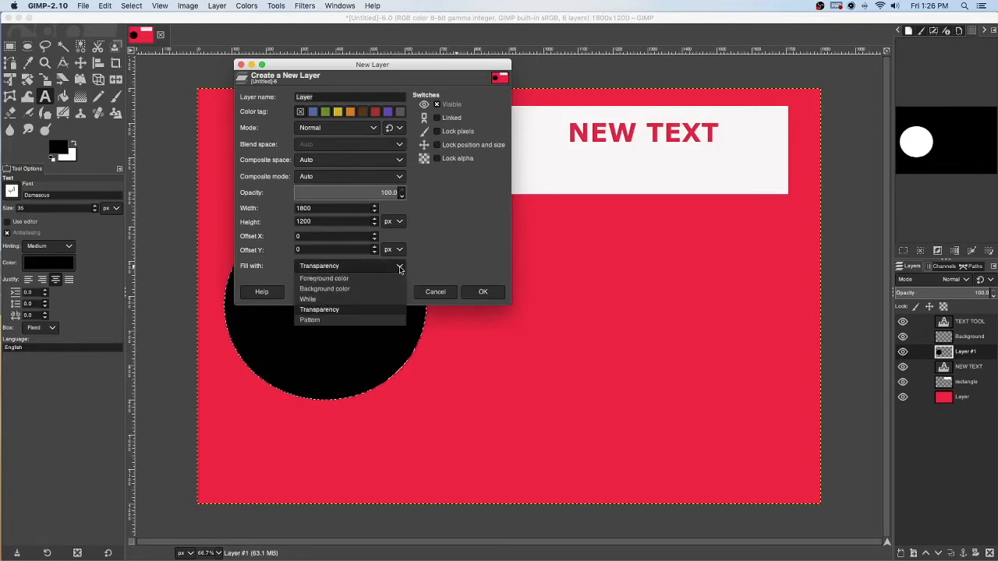
{"action": "left_click", "coordinate": [446, 267]}
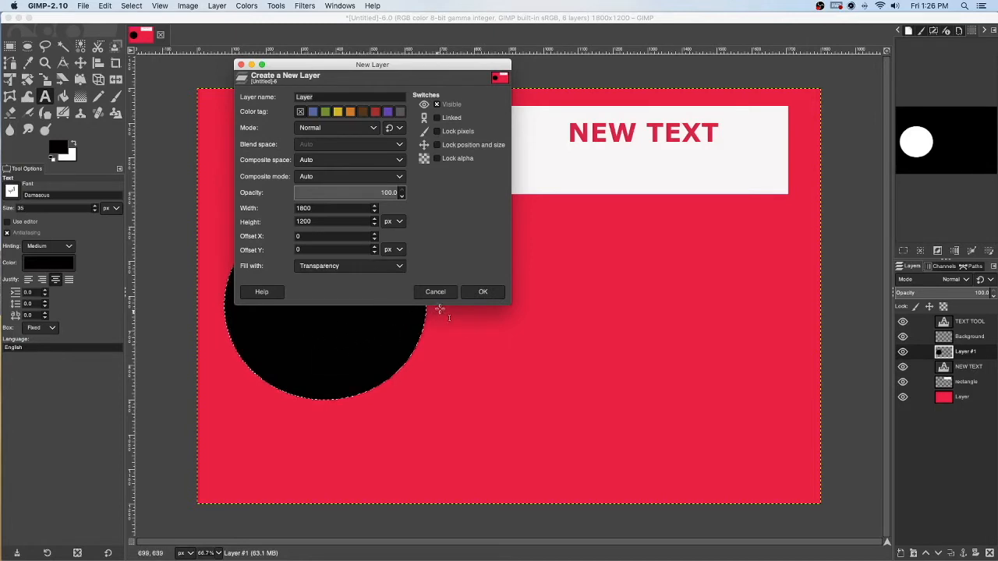
{"action": "left_click", "coordinate": [482, 293]}
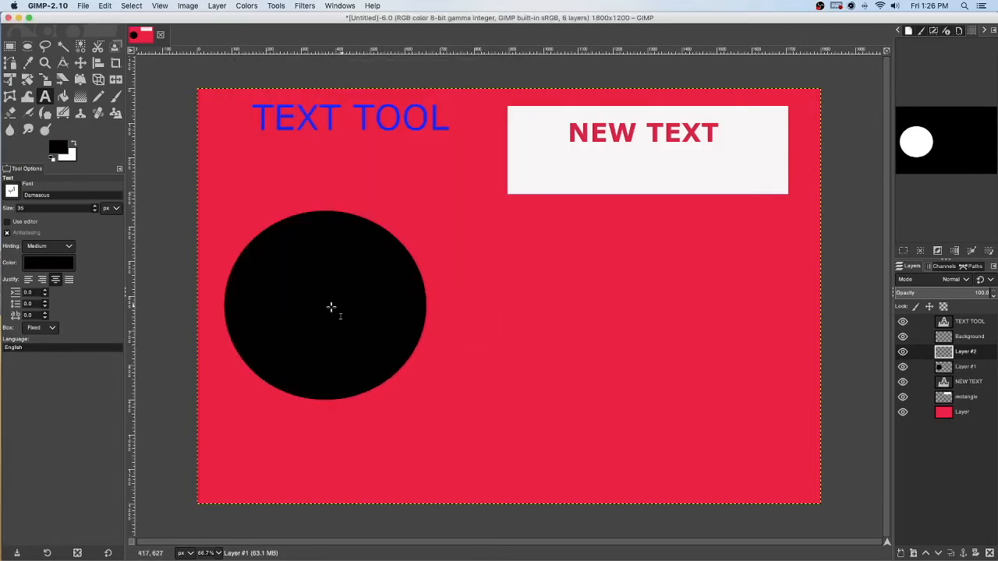
Step: Change the foreground color to red f3073f
{"action": "left_click", "coordinate": [59, 147]}
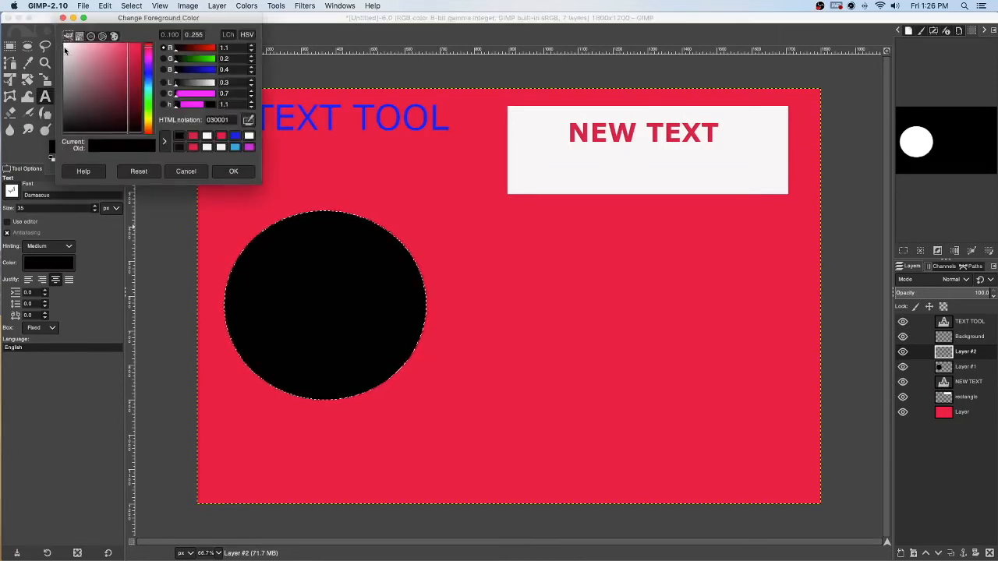
{"action": "left_click", "coordinate": [139, 50]}
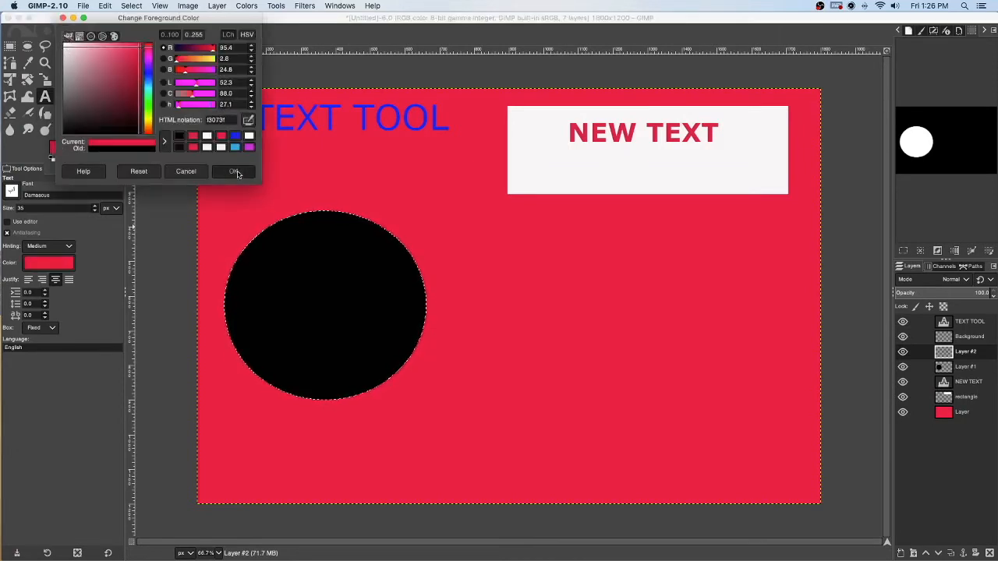
{"action": "left_click", "coordinate": [233, 171]}
Step: Add a text box inside the upper half of the black circle containing "3rd text sample"
{"action": "left_click_drag", "start_coordinate": [258, 258], "coordinate": [399, 346]}
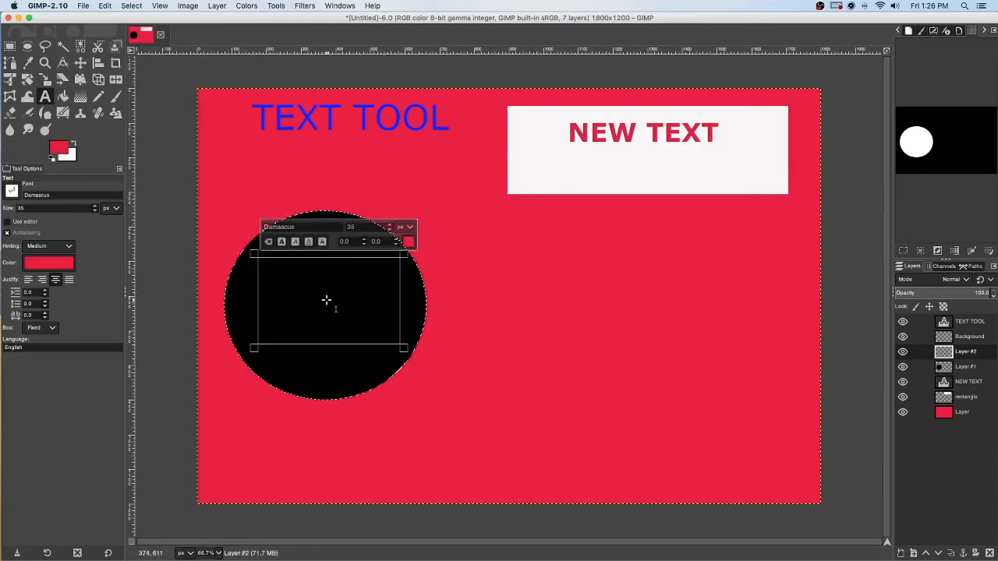
{"action": "type", "text": "#"}
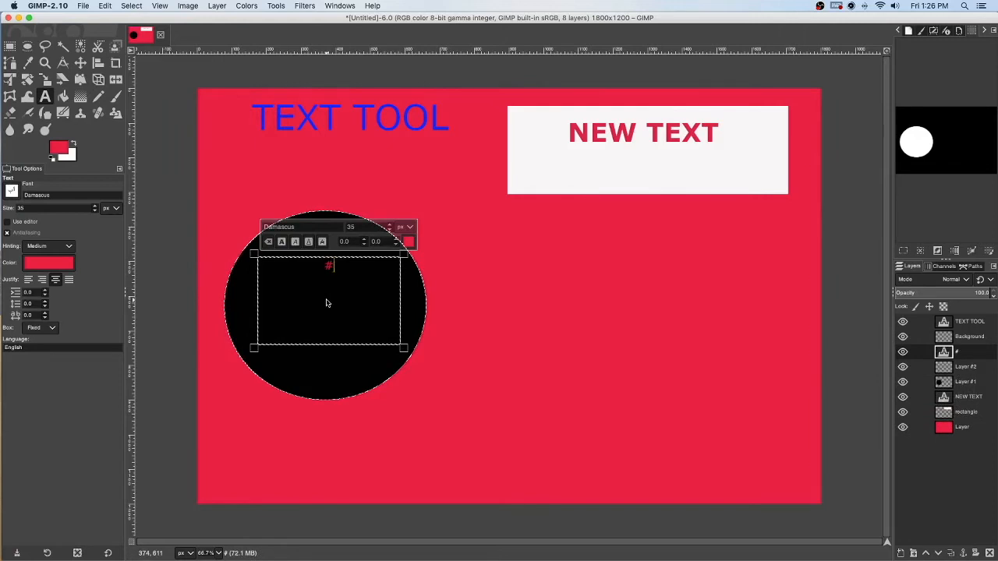
{"action": "type", "text": "10"}
{"action": "key", "text": "BackSpace"}
{"action": "key", "text": "BackSpace"}
{"action": "key", "text": "BackSpace"}
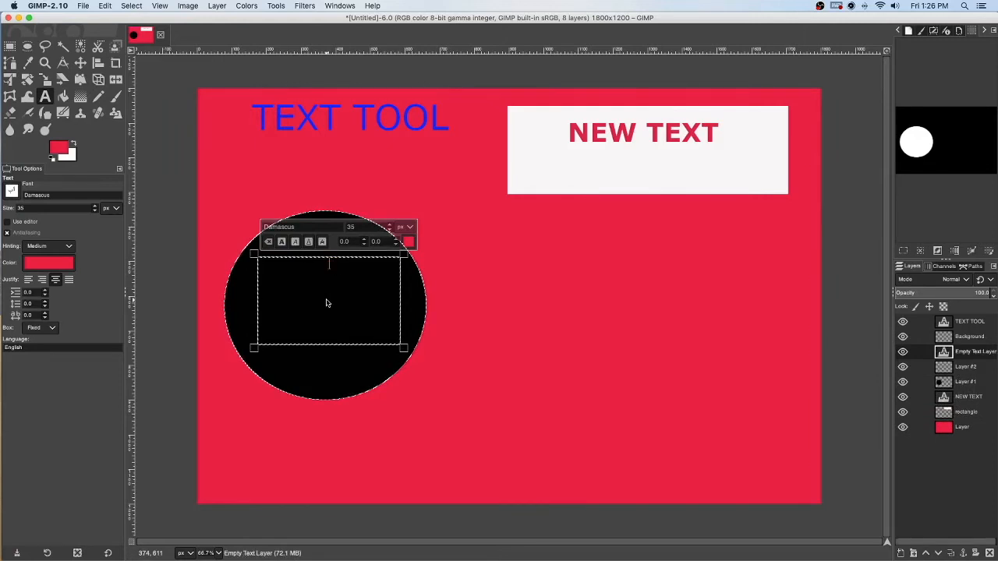
{"action": "type", "text": "3rd text s"}
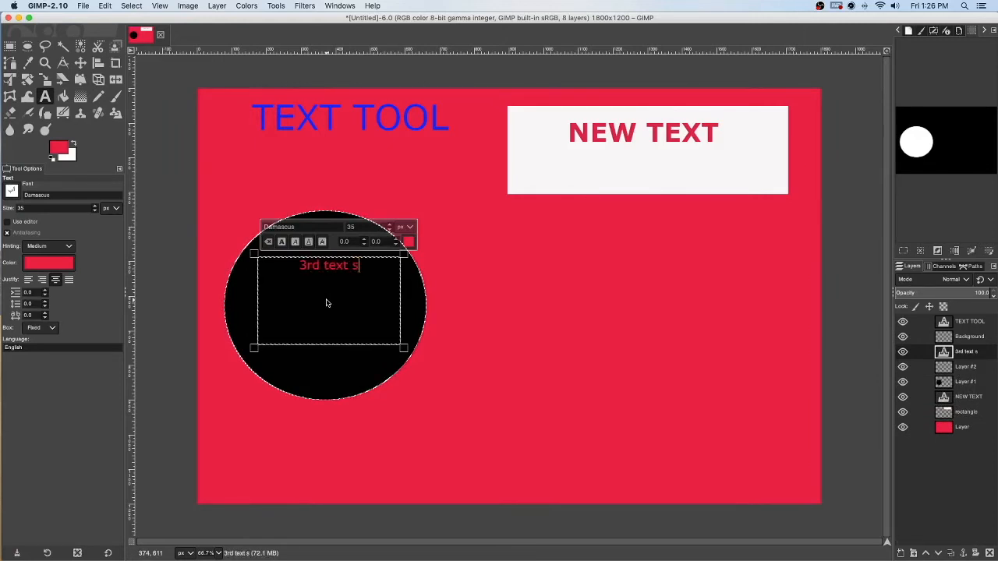
{"action": "type", "text": "ample"}
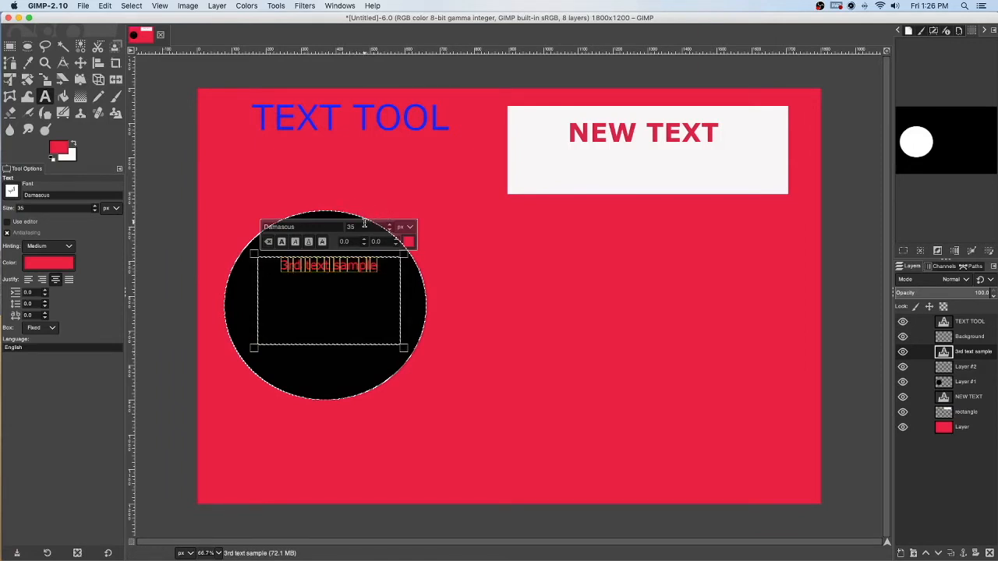
Step: Set the 3rd text sample lettering to 50 px in the Didot Bold font
{"action": "type", "text": "50"}
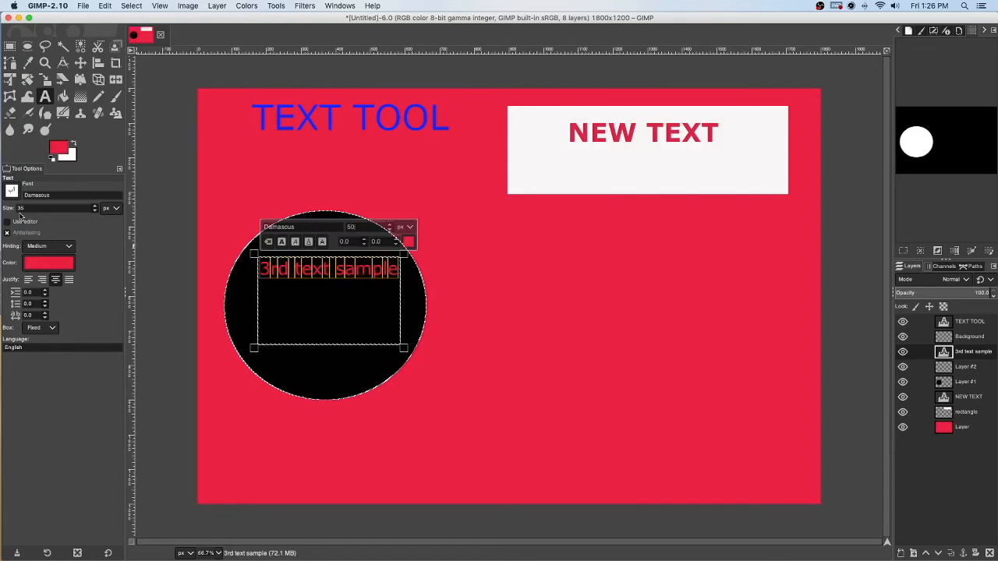
{"action": "left_click", "coordinate": [11, 191]}
{"action": "scroll", "coordinate": [81, 271], "scroll_direction": "down", "scroll_amount": 3}
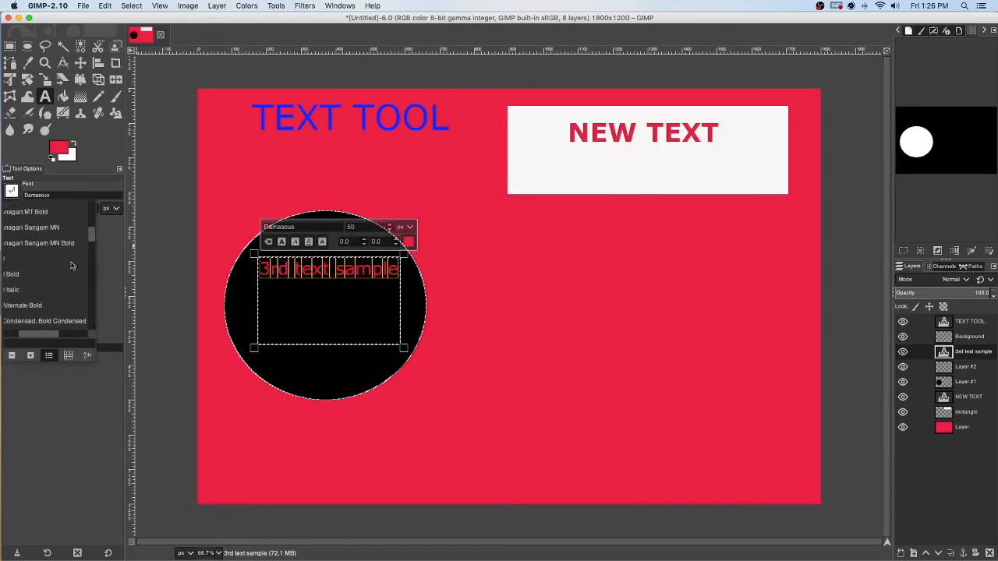
{"action": "left_click", "coordinate": [47, 265]}
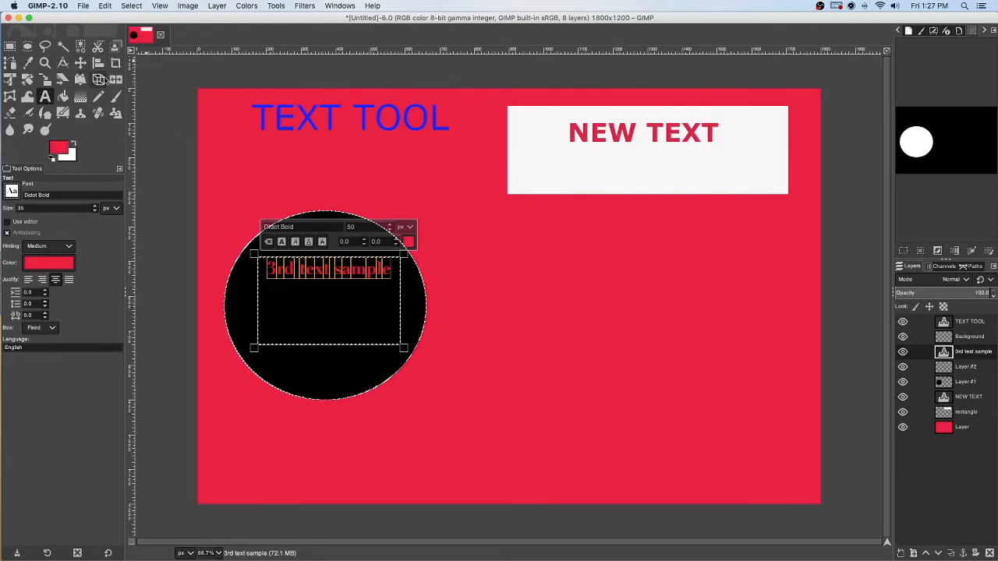
Step: Create a new transparent layer above the 3rd text sample layer
{"action": "left_click", "coordinate": [217, 6]}
{"action": "left_click", "coordinate": [220, 18]}
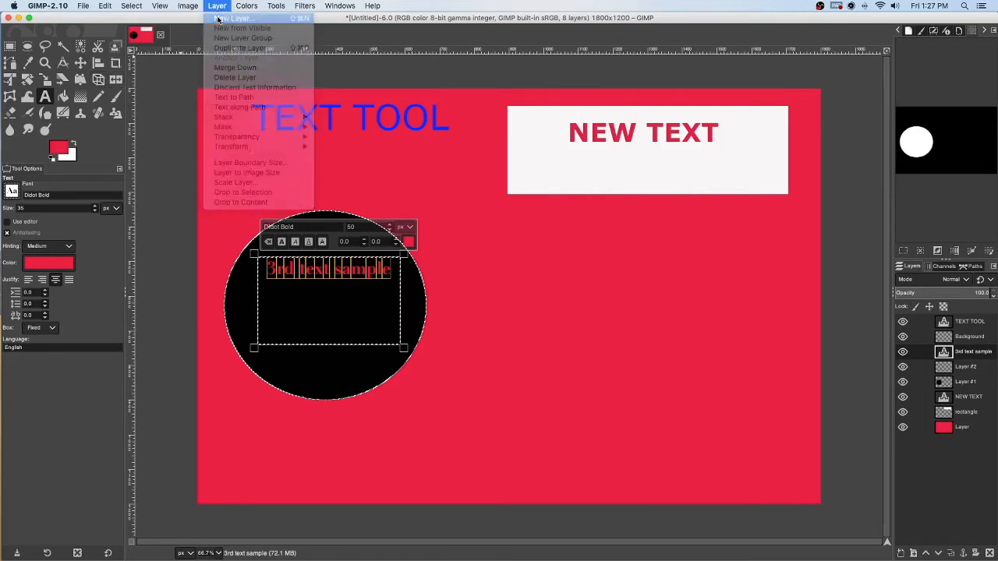
{"action": "left_click", "coordinate": [328, 245]}
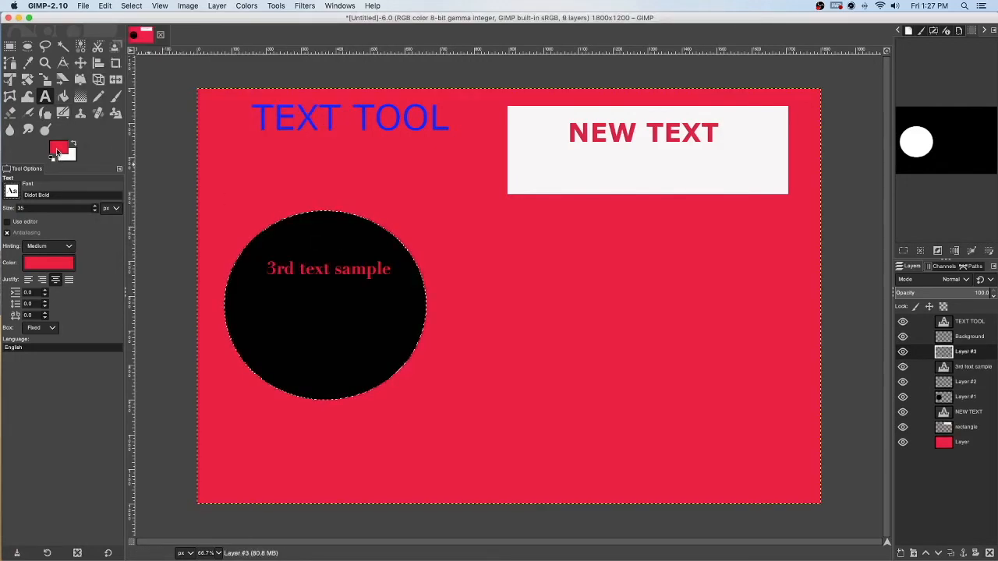
Step: Change the foreground color to near-white f9f2f4
{"action": "left_click", "coordinate": [58, 149]}
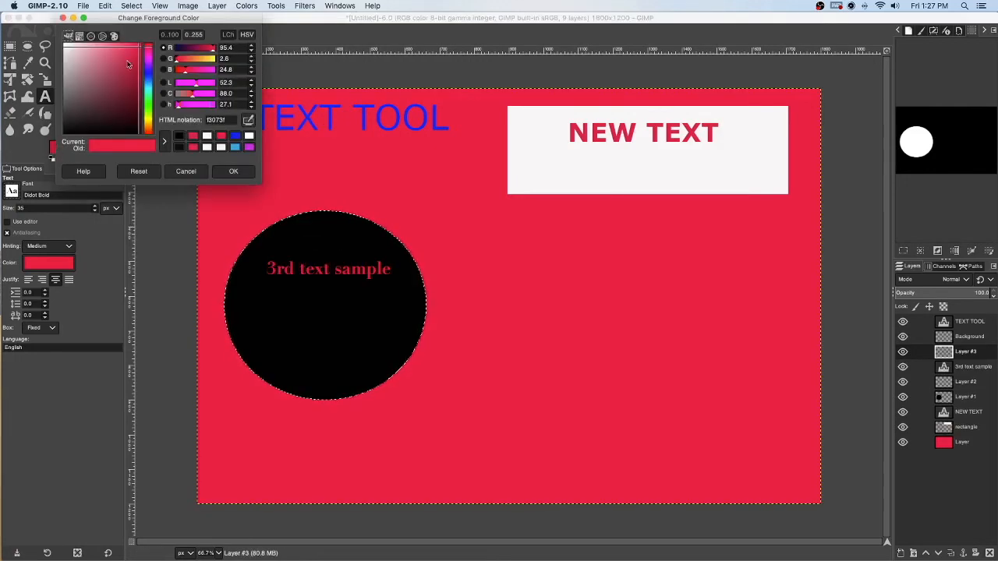
{"action": "left_click", "coordinate": [67, 47]}
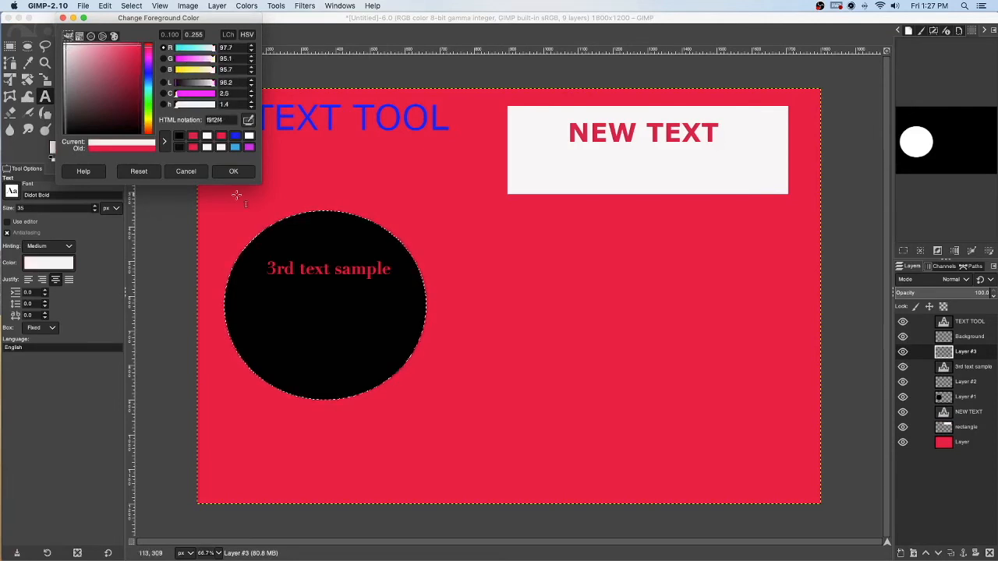
{"action": "left_click", "coordinate": [233, 171]}
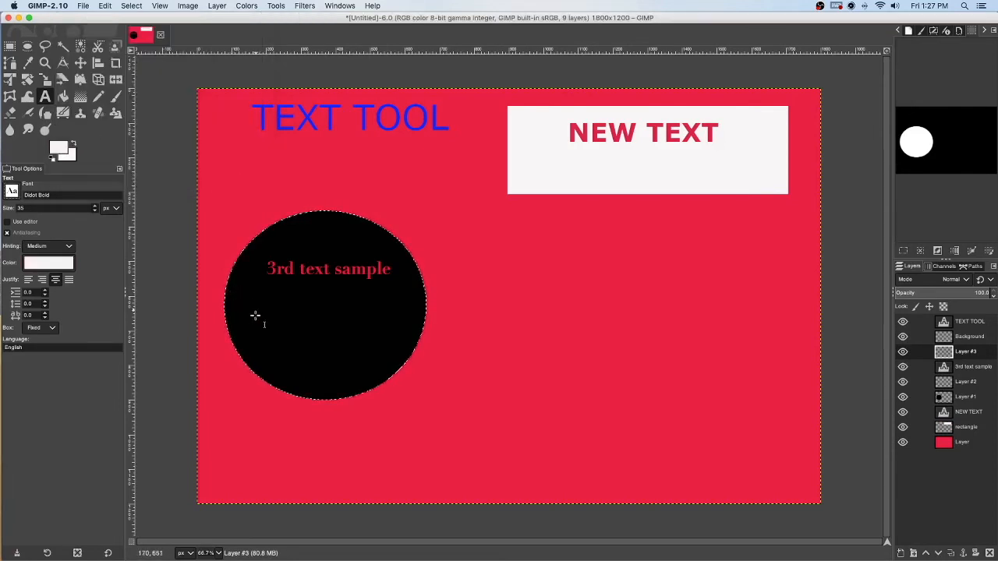
Step: Add a text box in the lower half of the black circle containing "4th Test sample"
{"action": "left_click_drag", "start_coordinate": [245, 313], "coordinate": [379, 366]}
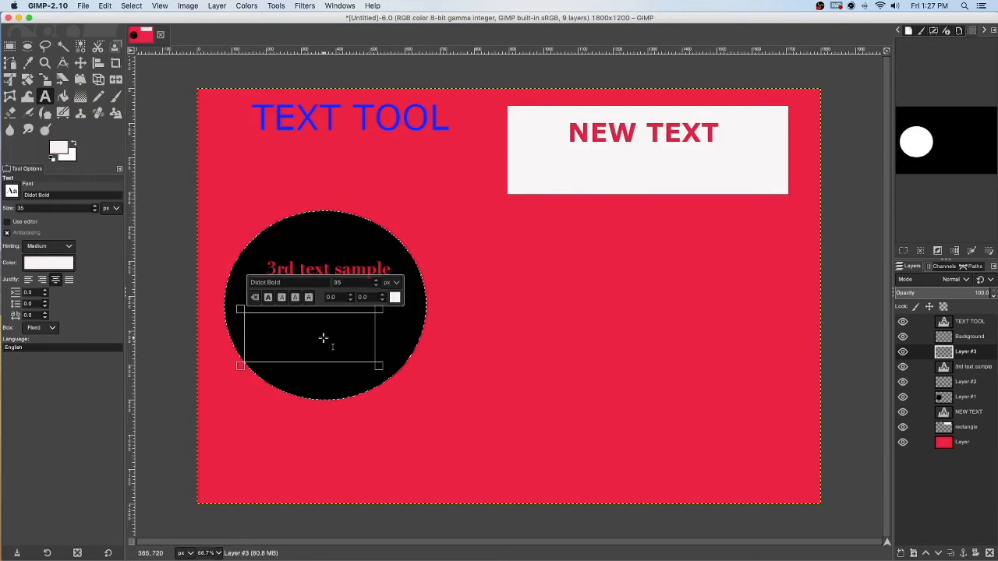
{"action": "type", "text": "5th Tex"}
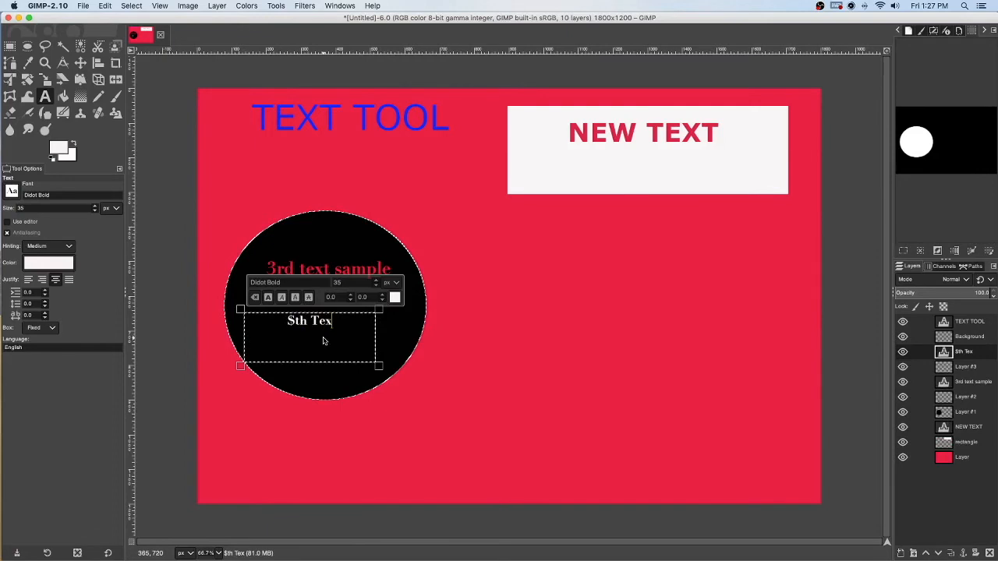
{"action": "key", "text": "BackSpace"}
{"action": "key", "text": "BackSpace"}
{"action": "key", "text": "BackSpace"}
{"action": "key", "text": "BackSpace"}
{"action": "key", "text": "BackSpace"}
{"action": "key", "text": "BackSpace"}
{"action": "key", "text": "BackSpace"}
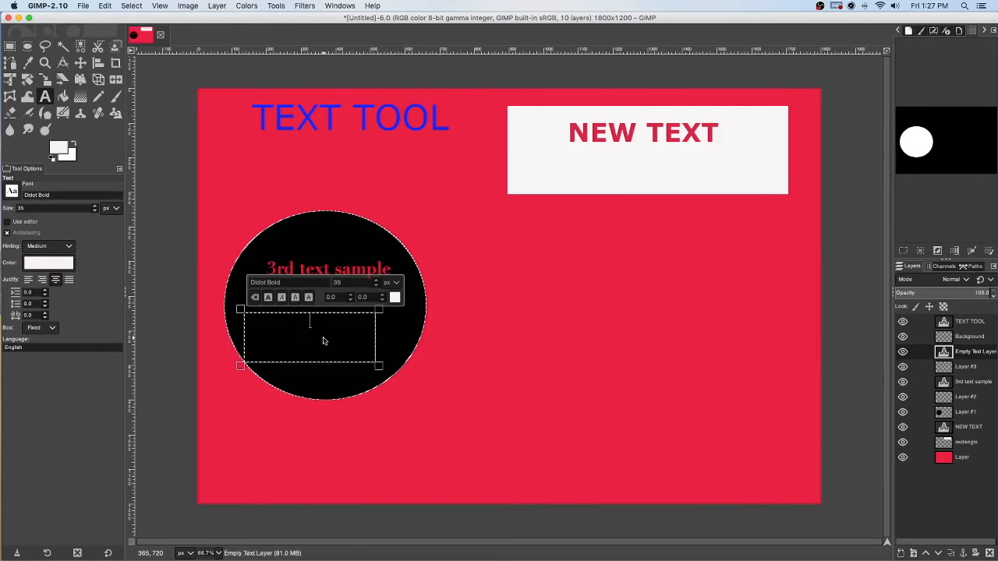
{"action": "type", "text": "4th "}
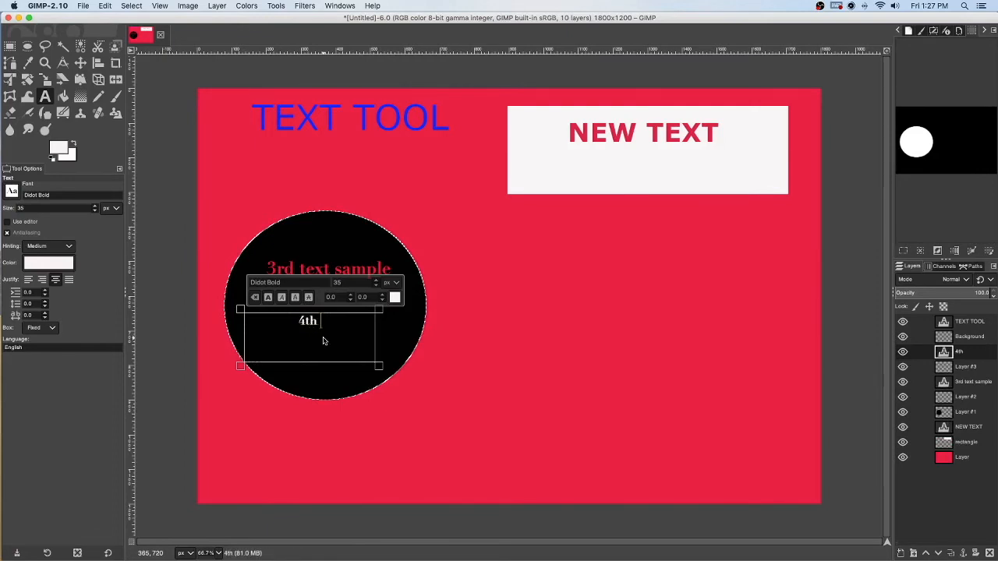
{"action": "type", "text": "Tet sample"}
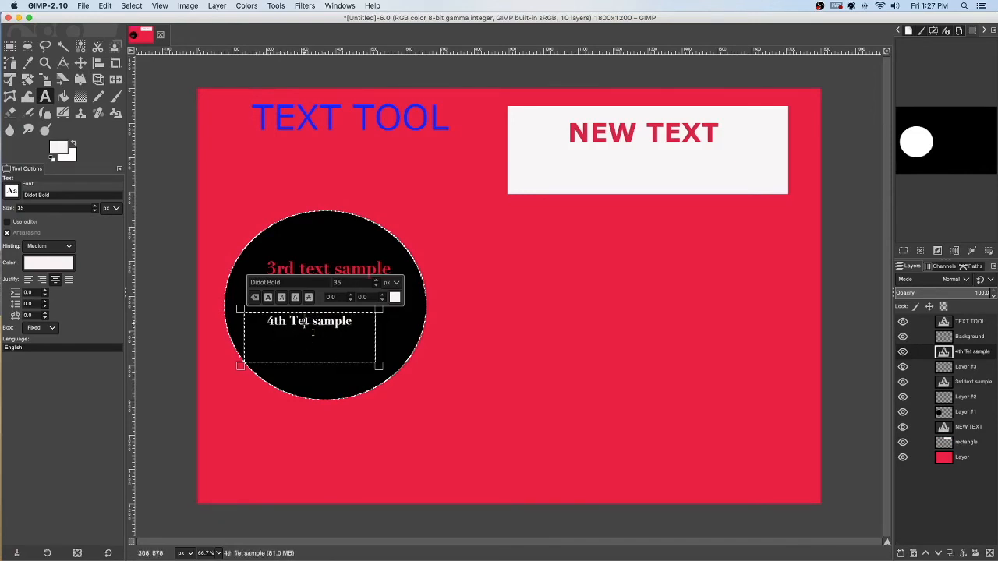
{"action": "type", "text": "s"}
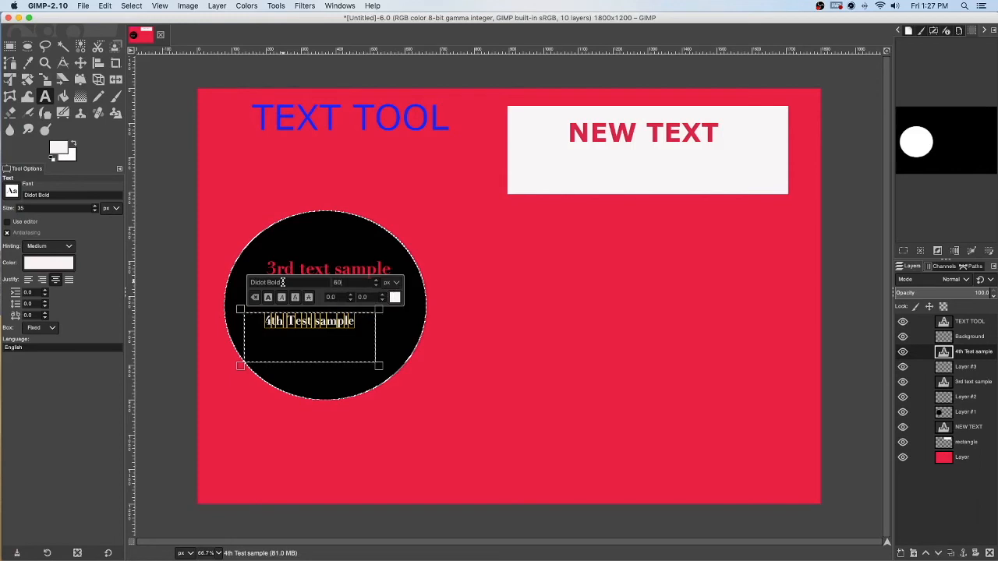
Step: Set the 4th Test sample lettering to 80 px and leave its text box
{"action": "key", "text": "Return"}
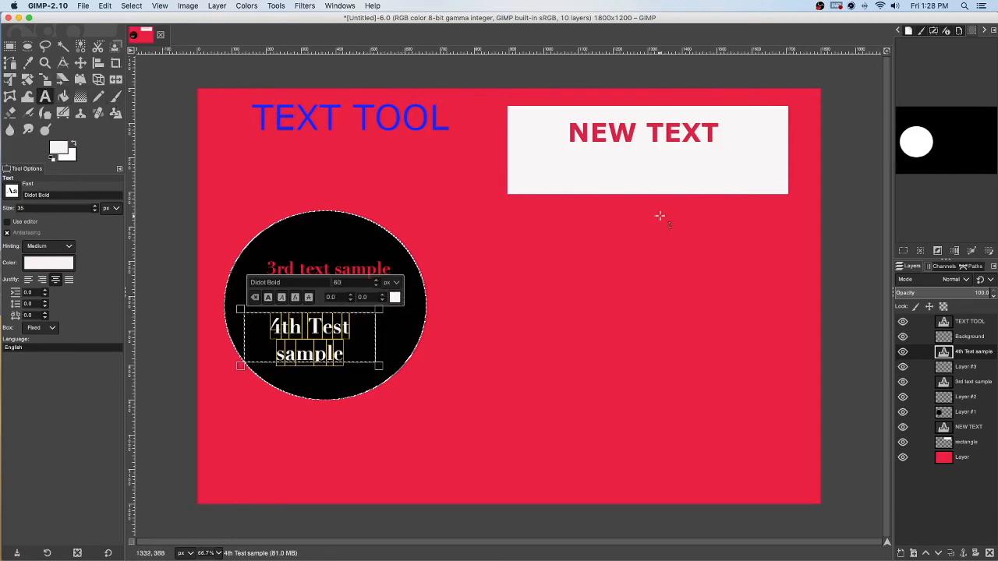
{"action": "key", "text": "super+z"}
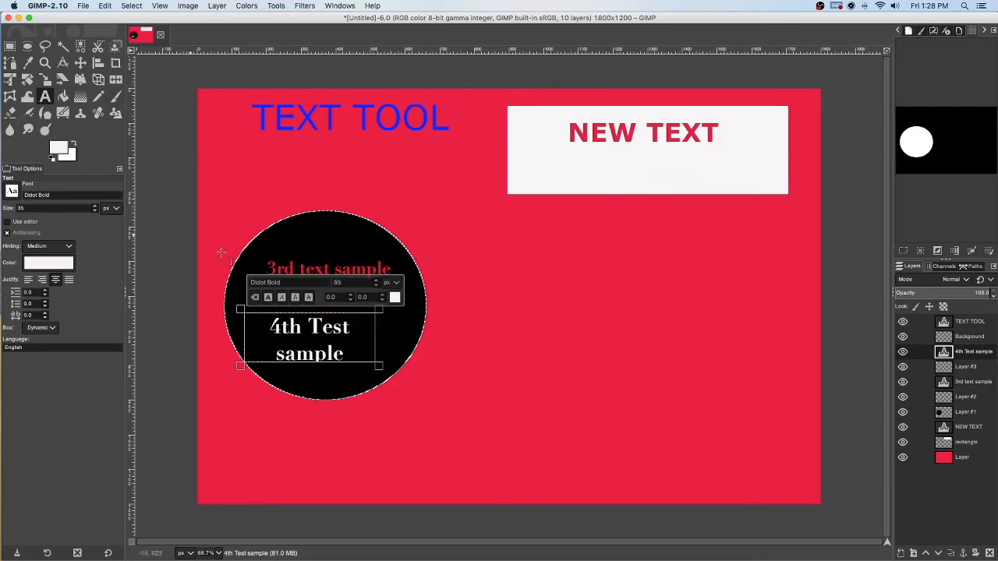
{"action": "left_click", "coordinate": [453, 255]}
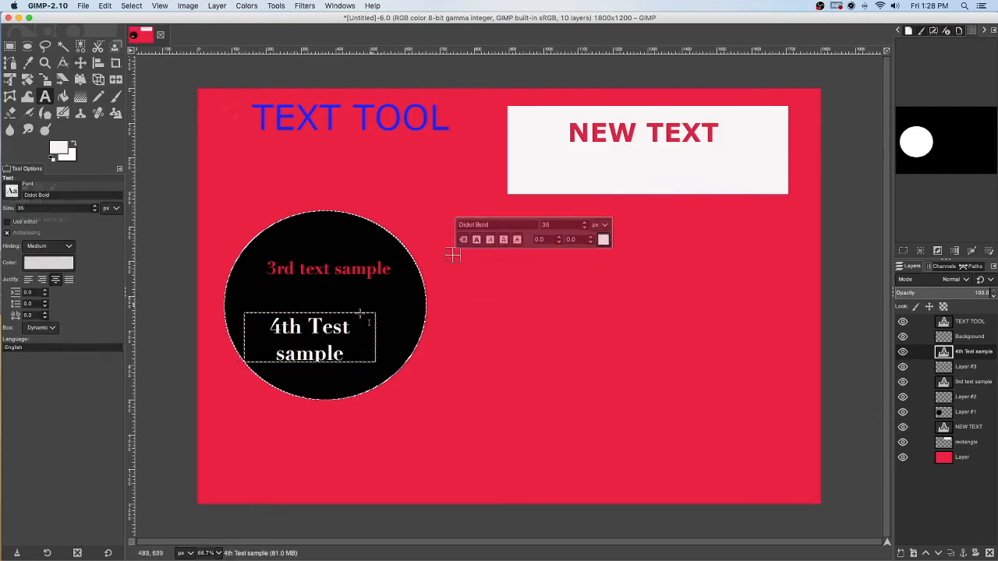
Step: Move the 4th Test sample text up over the 3rd text sample and back below it within the black circle
{"action": "key", "text": "m"}
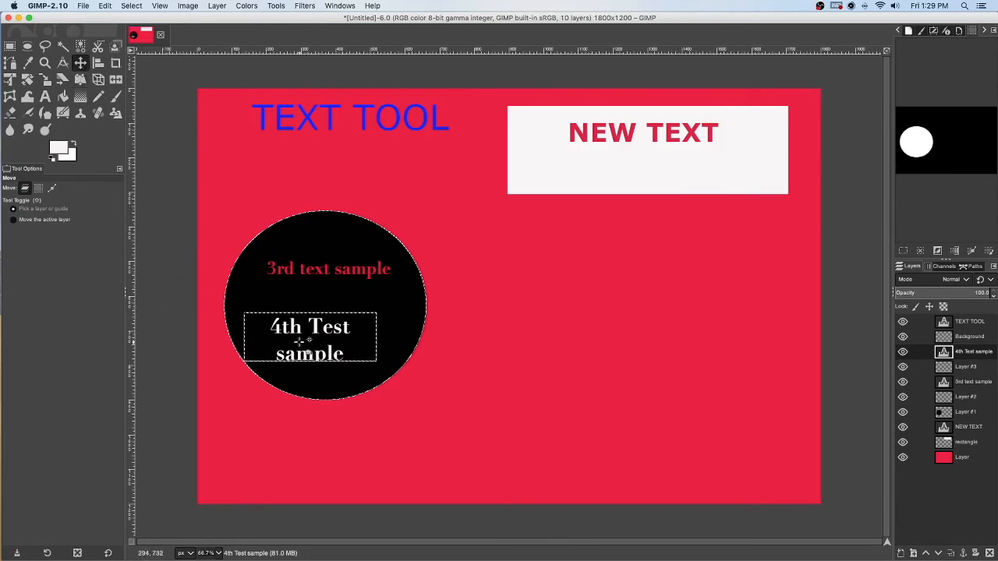
{"action": "left_click_drag", "start_coordinate": [299, 341], "coordinate": [296, 342]}
{"action": "key", "text": "shift"}
{"action": "left_click_drag", "start_coordinate": [313, 348], "coordinate": [330, 311]}
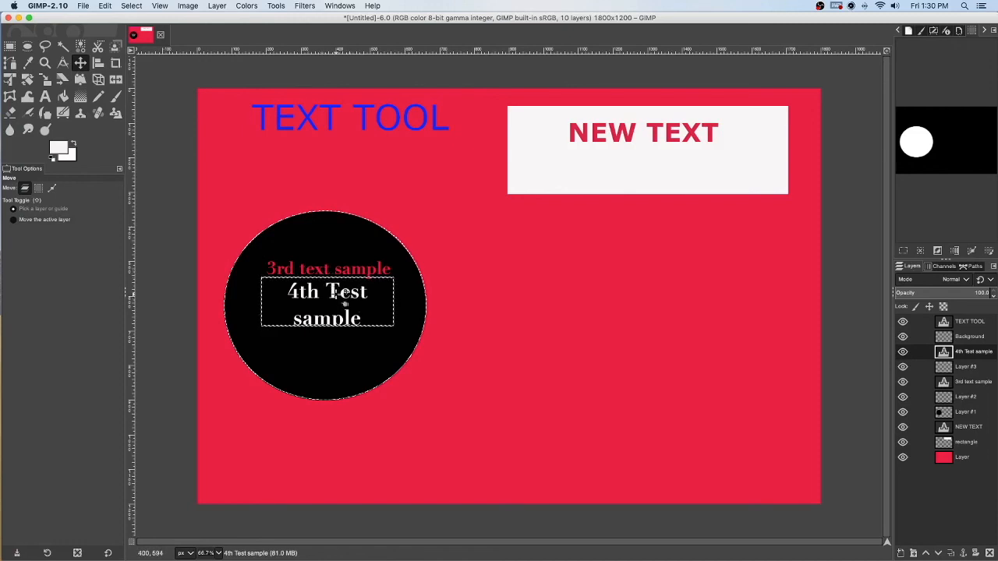
{"action": "left_click_drag", "start_coordinate": [342, 293], "coordinate": [338, 262]}
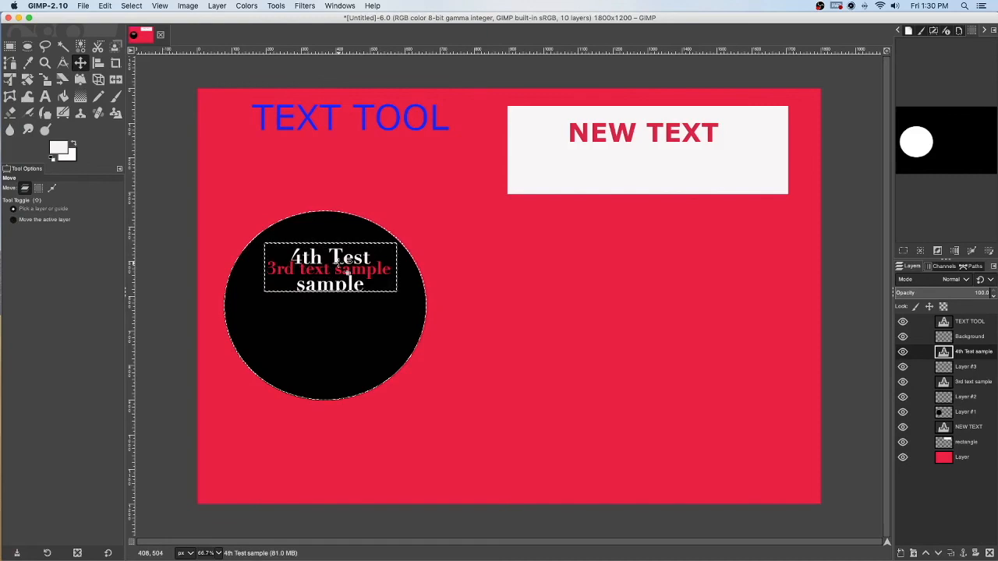
{"action": "left_click_drag", "start_coordinate": [339, 262], "coordinate": [331, 333]}
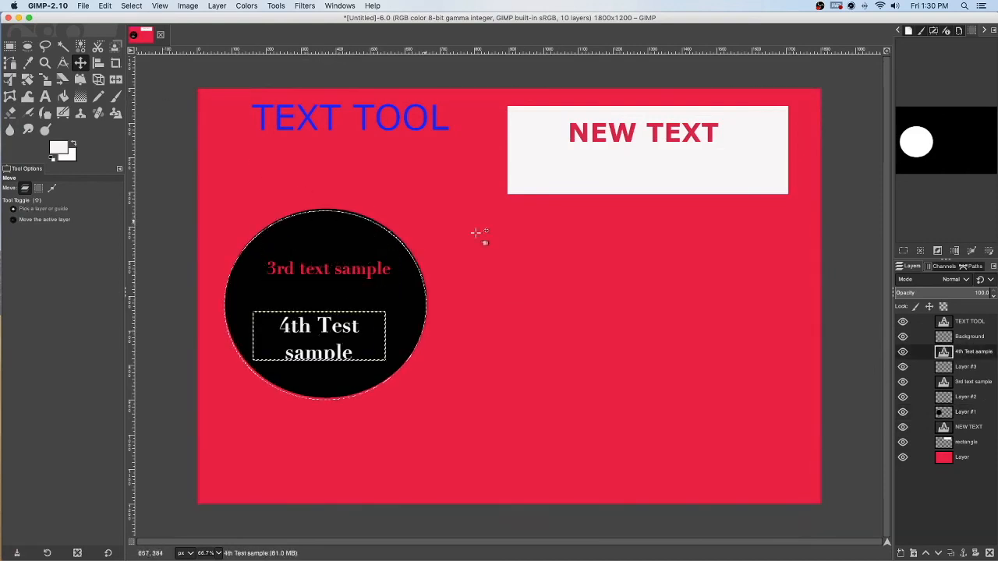